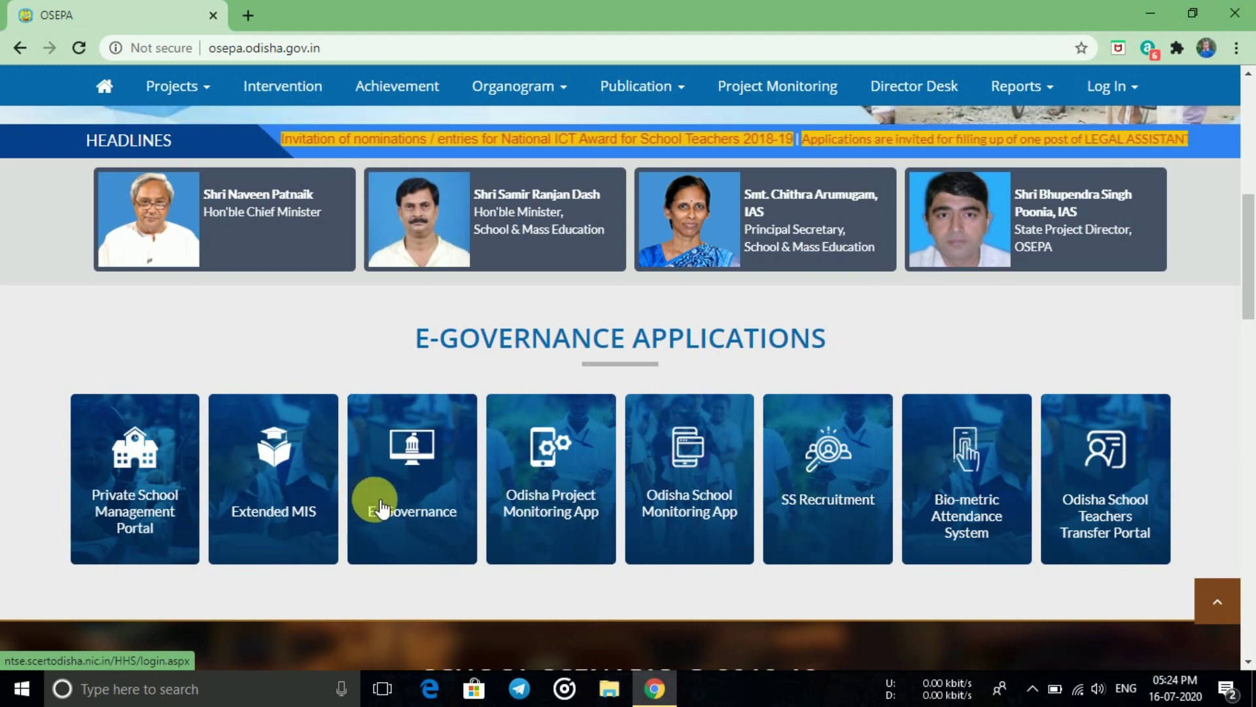
- Launch the Extended MIS application from the OSEPA home page's E-Governance Applications
click(281, 494)
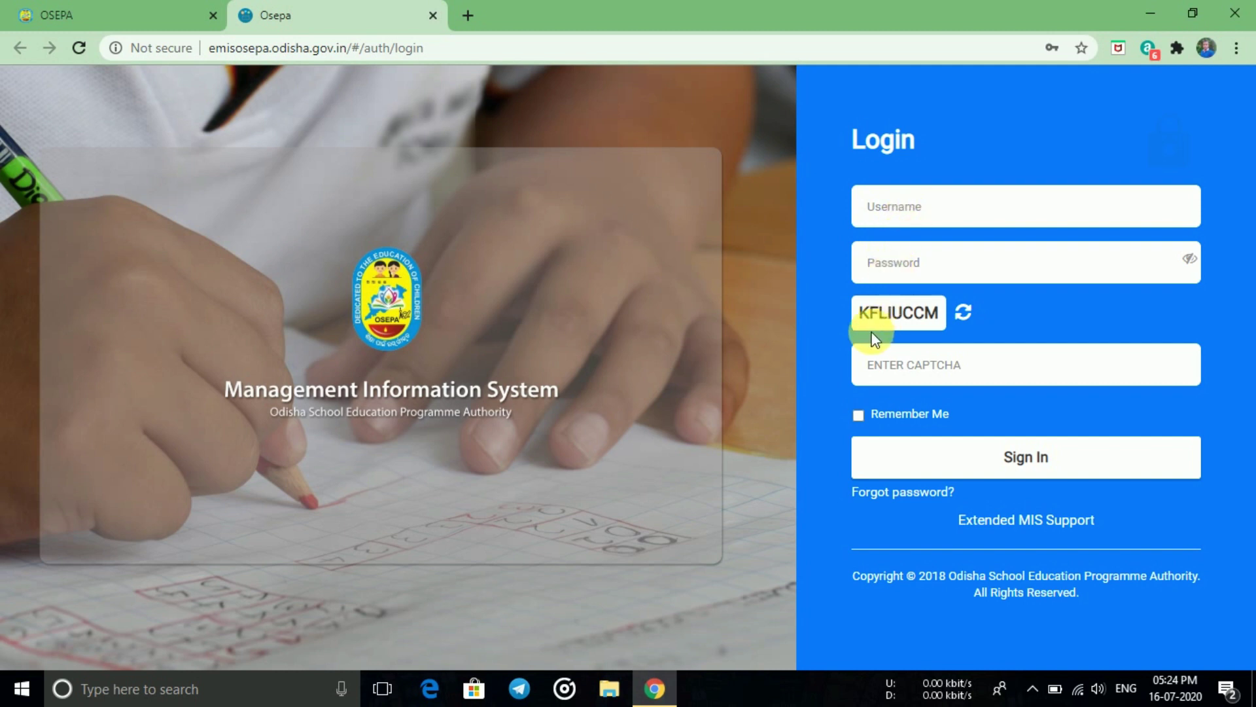
- Enter the login CAPTCHA and sign in to the school's account
click(915, 383)
text(KF)
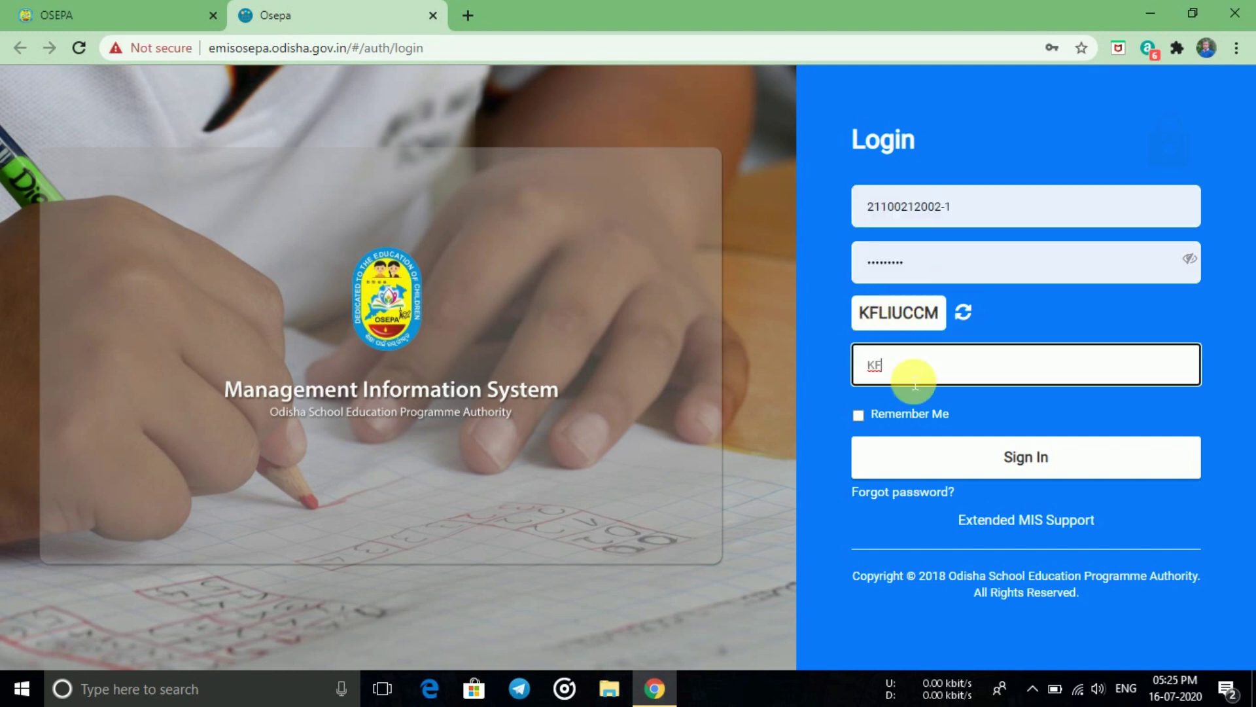
text(LIUCCM)
click(935, 449)
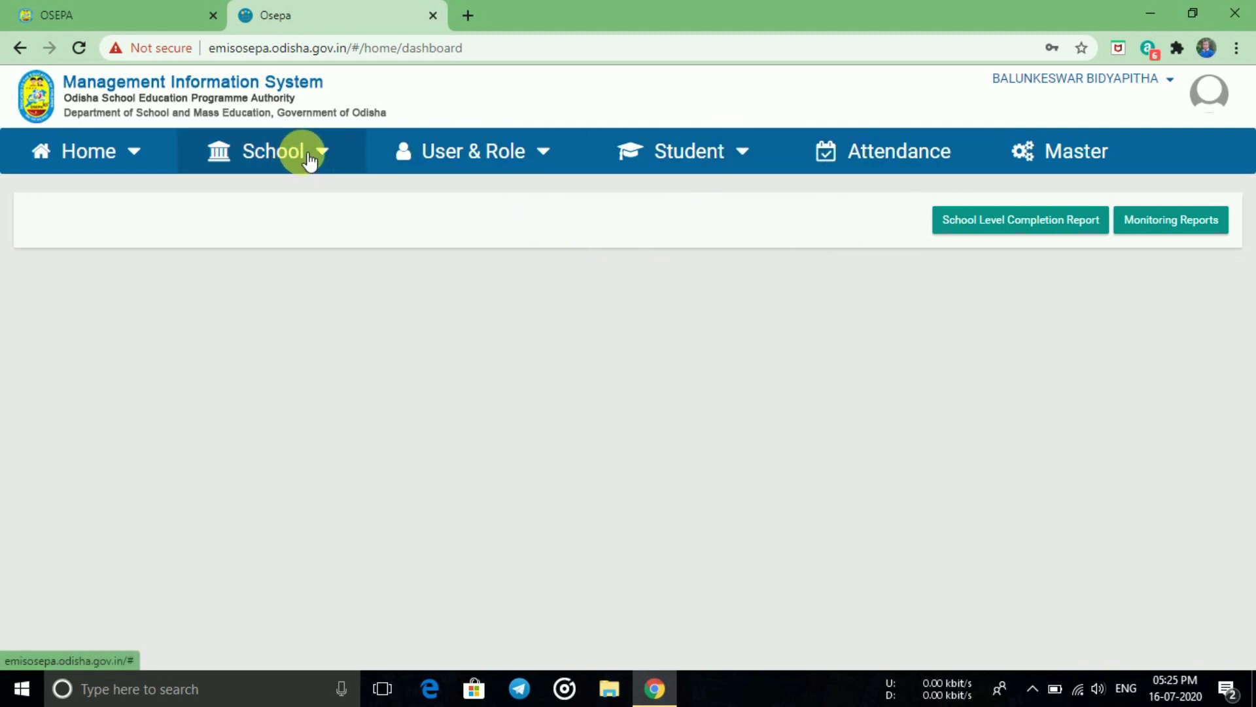
- Go to Student > Manage Student and scroll through the list of 408 students
click(717, 155)
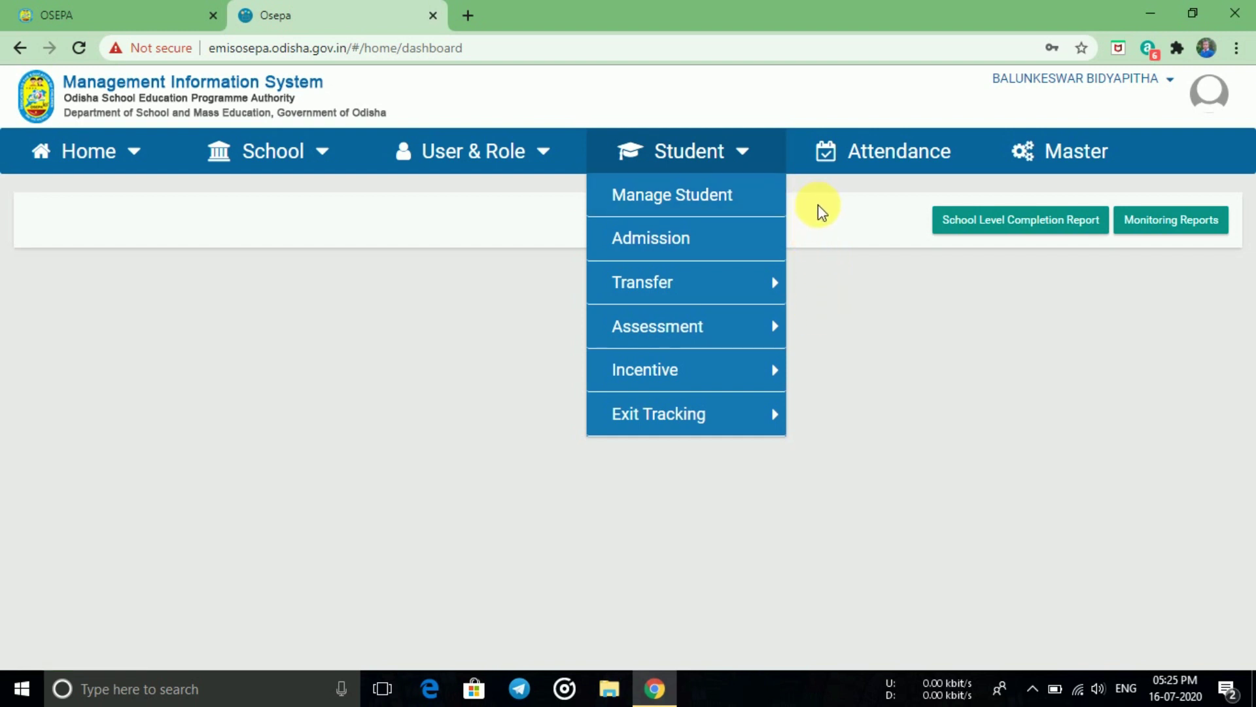
click(693, 195)
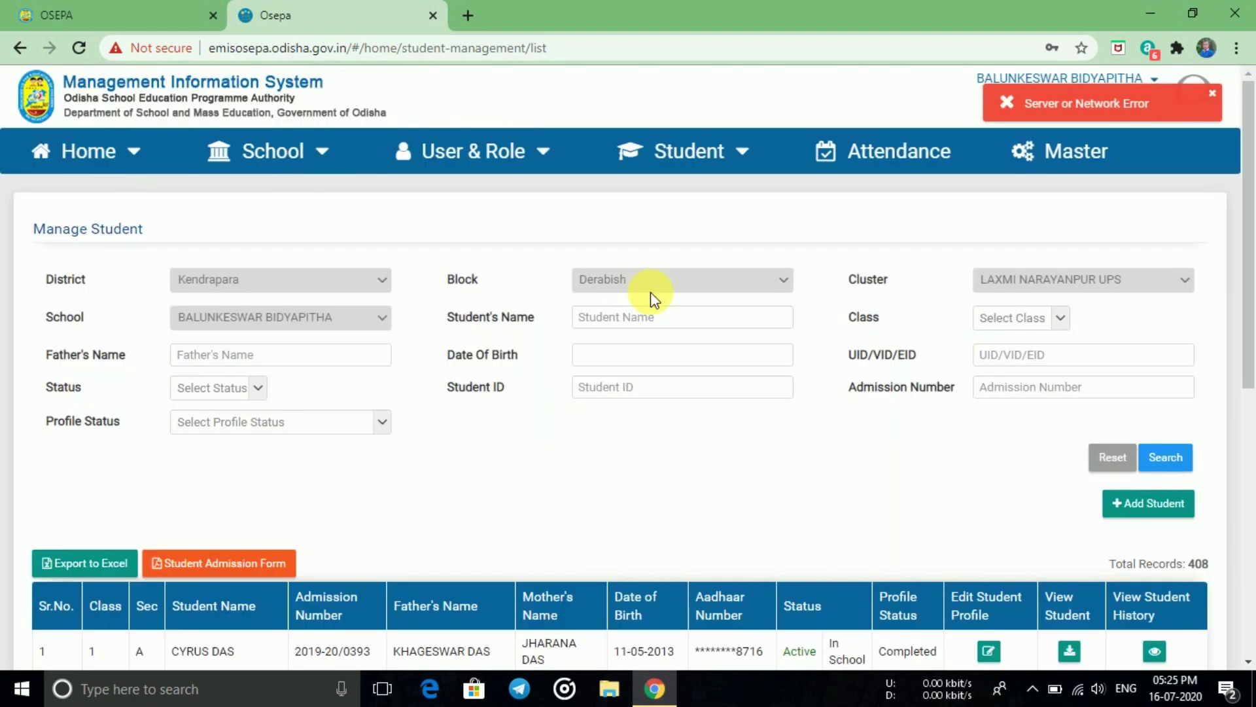
scroll(653, 304, down, 8)
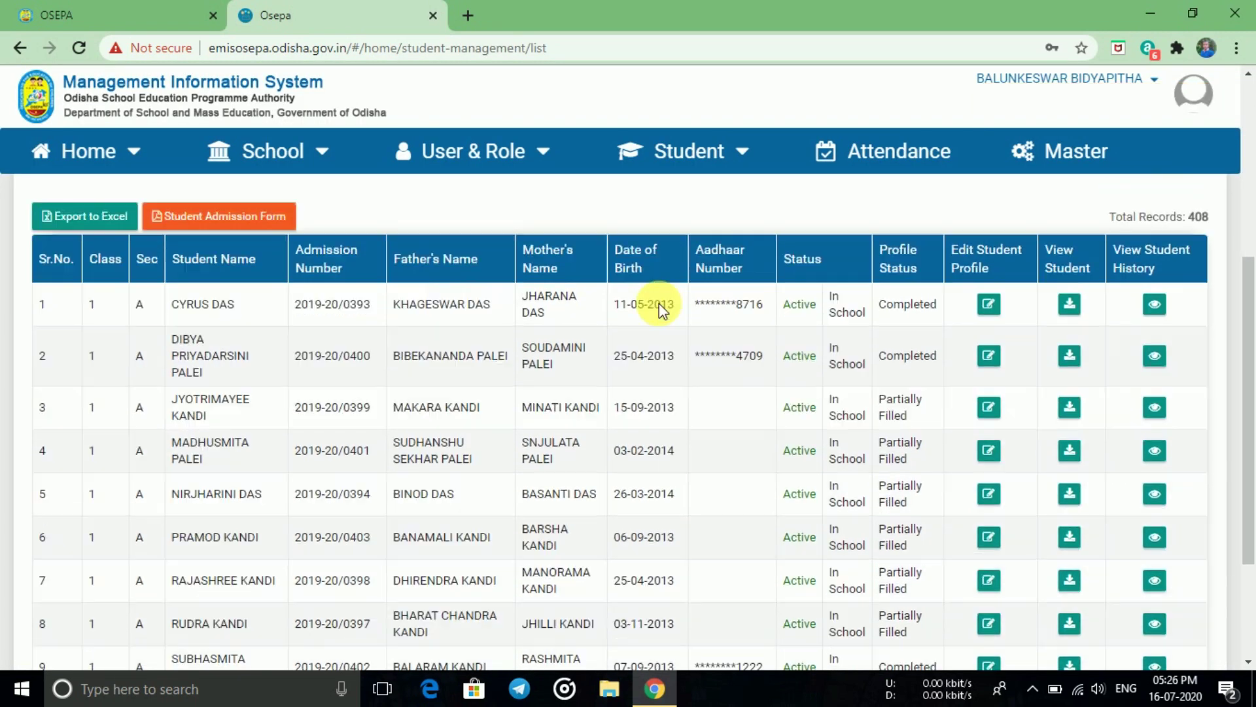
scroll(658, 304, down, 1)
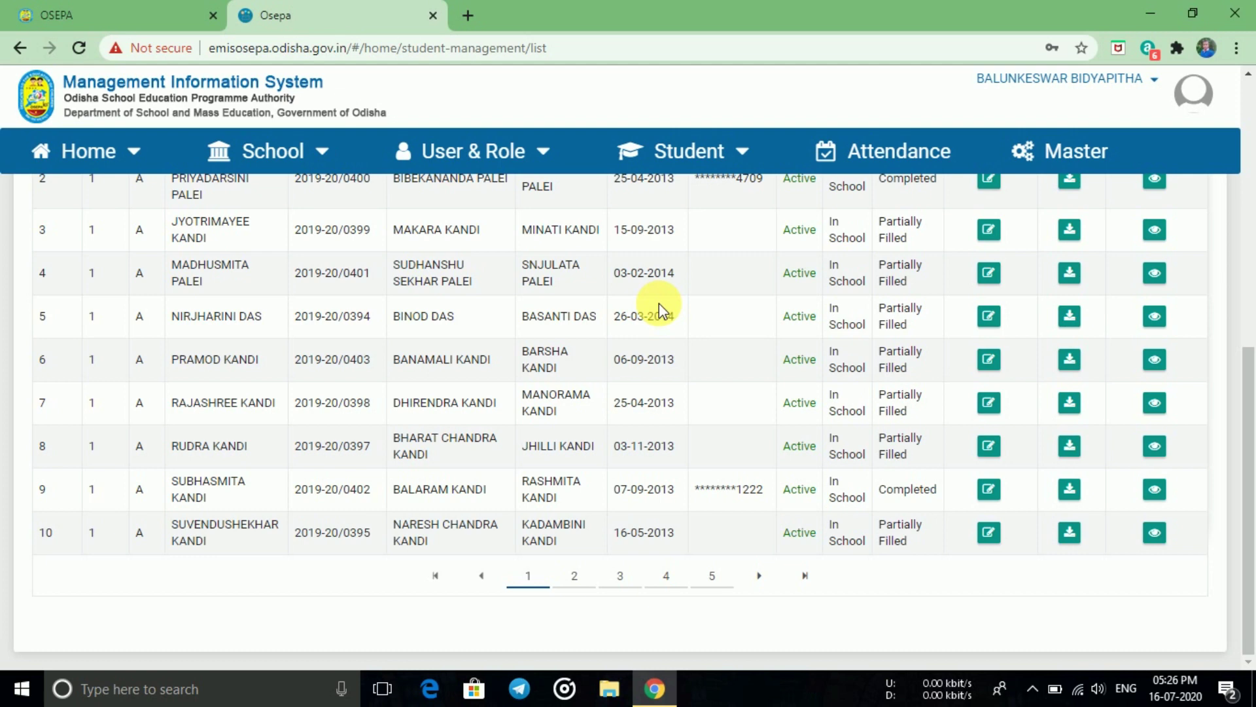
scroll(661, 305, up, 2)
scroll(660, 305, down, 2)
- Page through the student list to pages 2, 3 and beyond
click(574, 575)
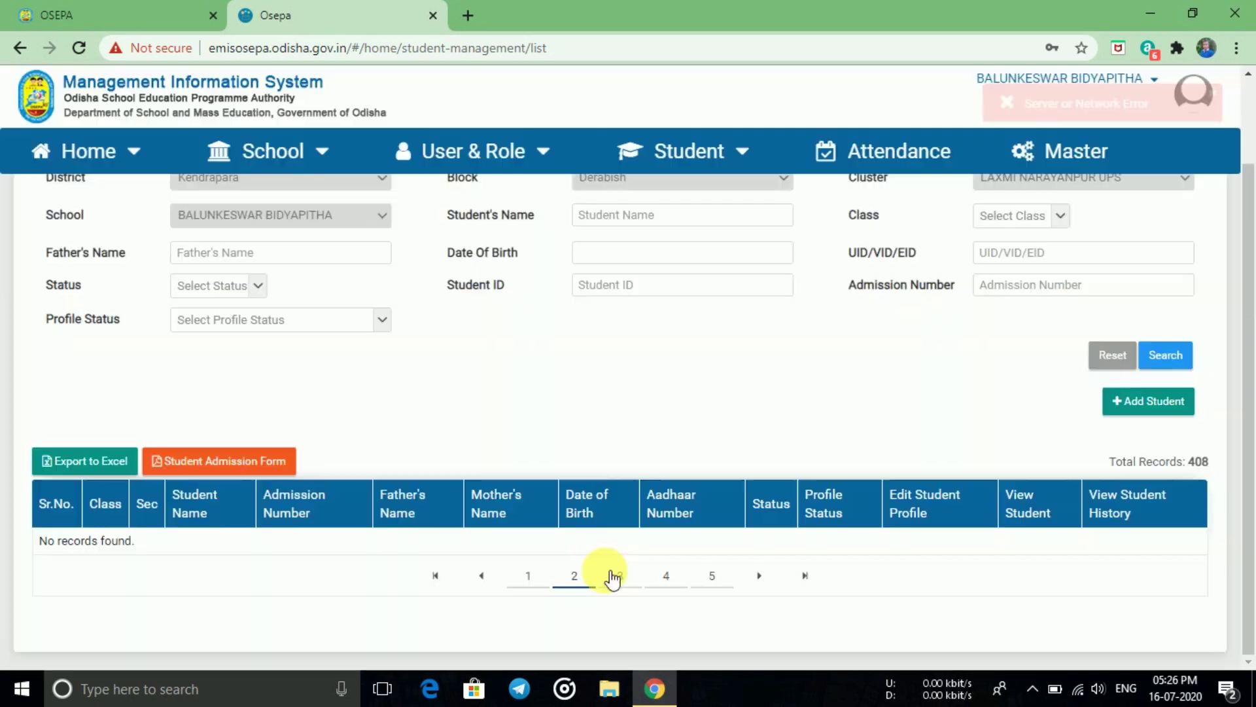
click(619, 576)
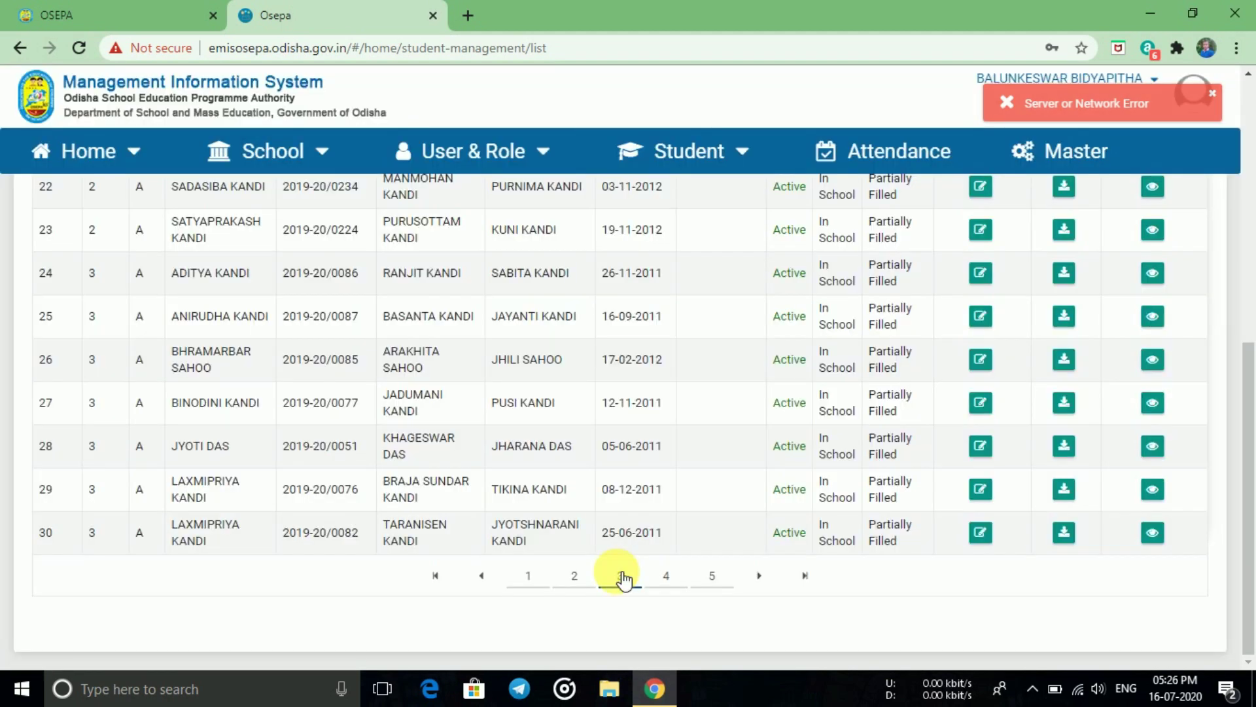
click(646, 582)
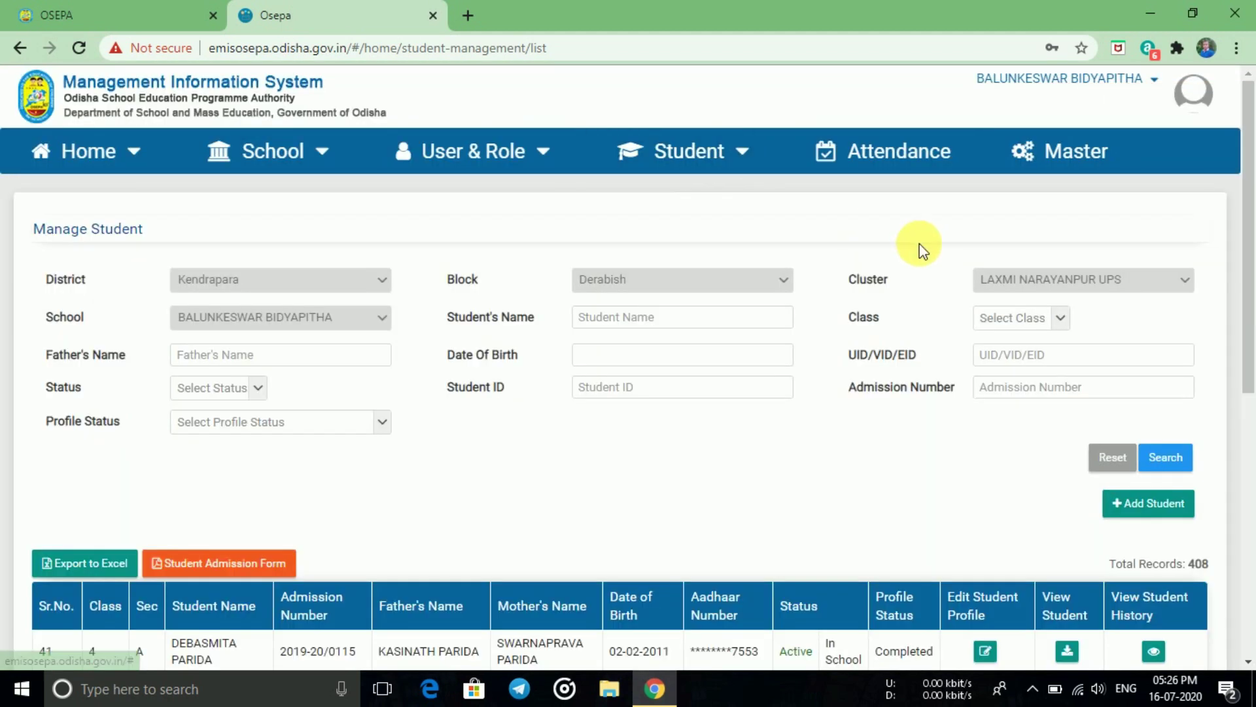
- Search the student list by Student's Name, entering 'o' as the name filter
click(1065, 328)
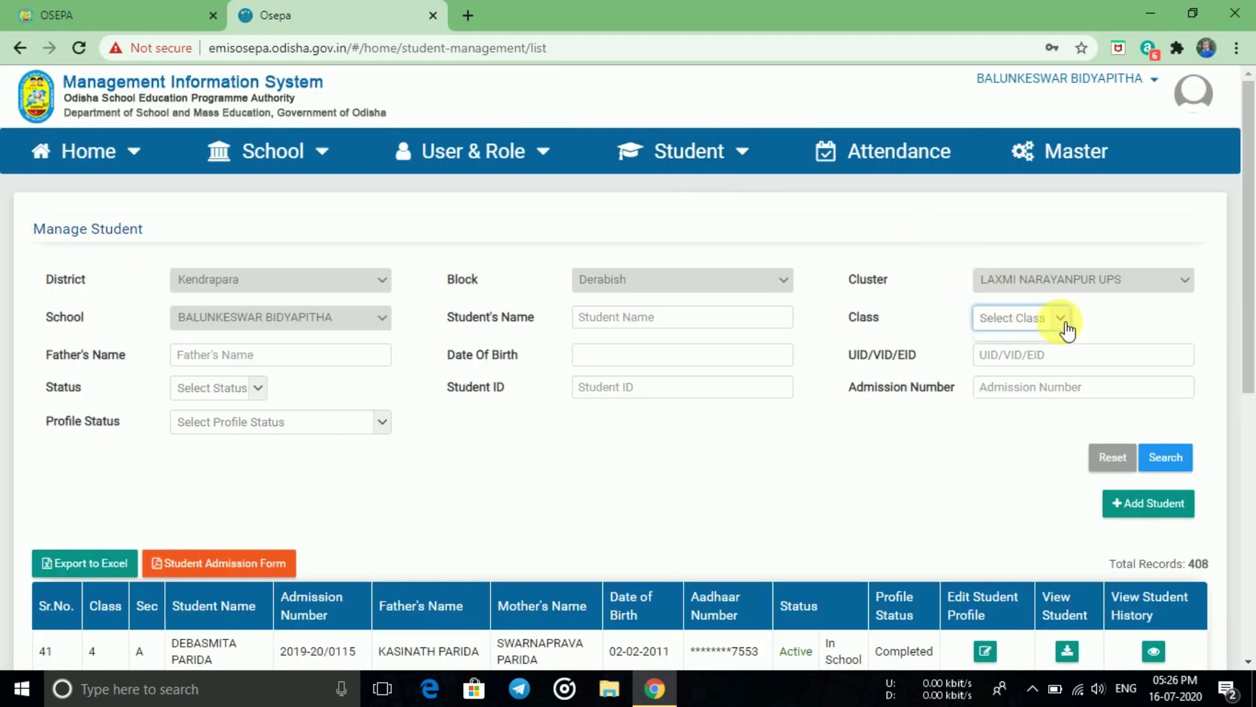
click(663, 324)
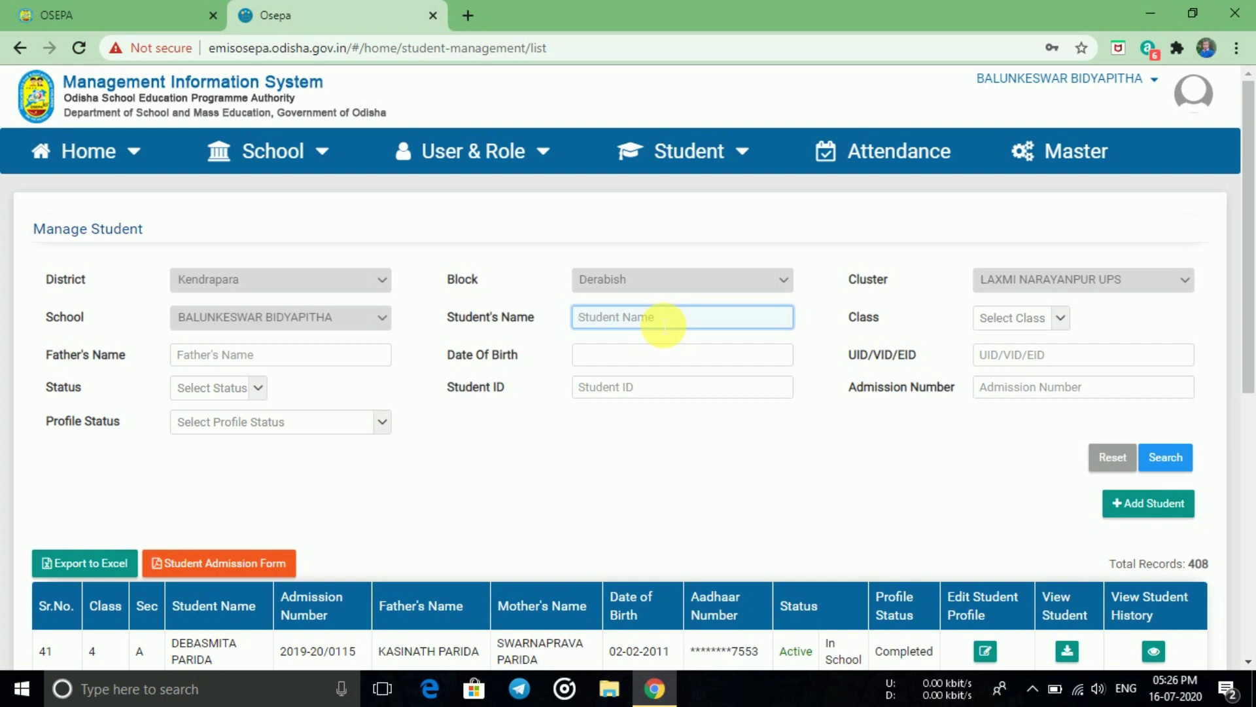
text(om)
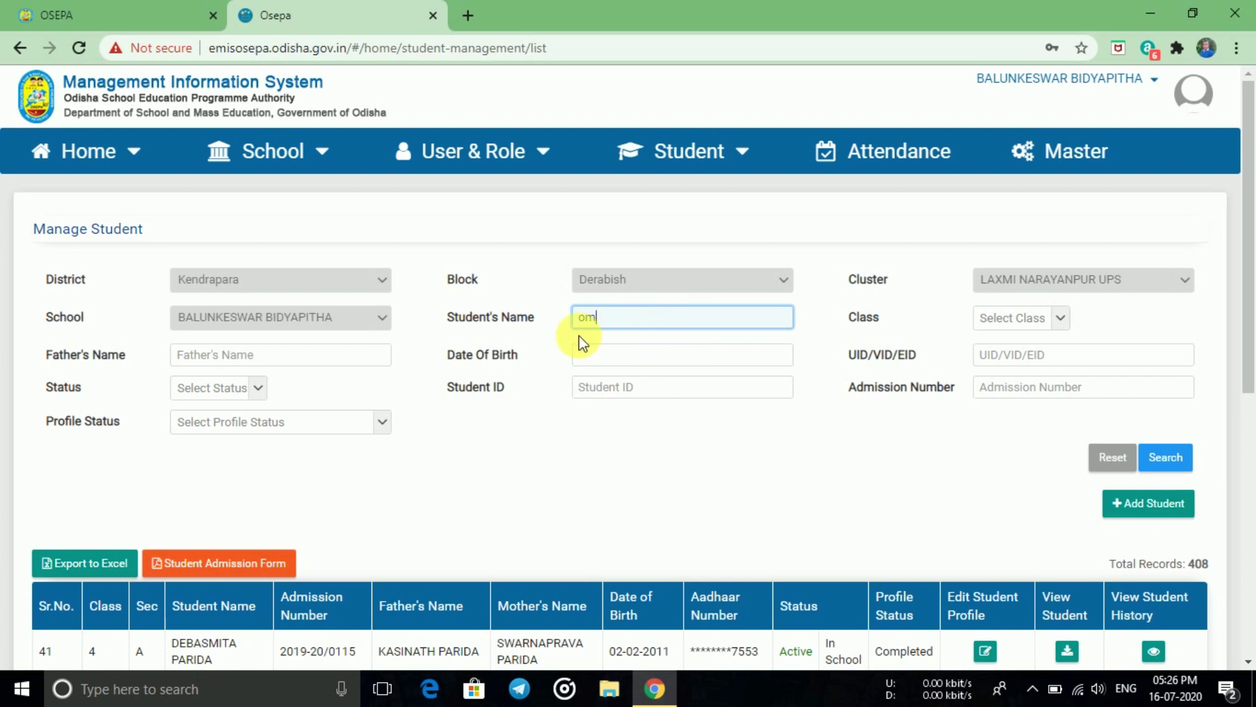
click(1165, 456)
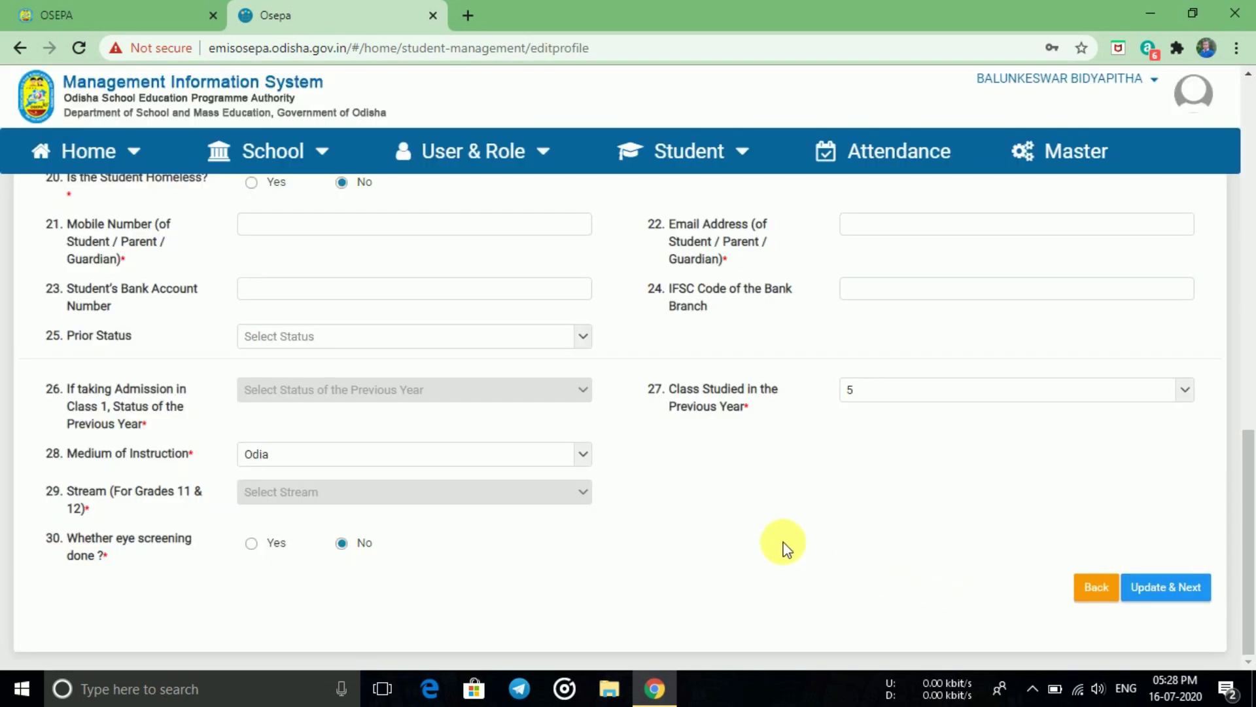
- Scroll the student's profile edit form down to Update & Next and back up
scroll(785, 546, up, 4)
scroll(781, 541, up, 4)
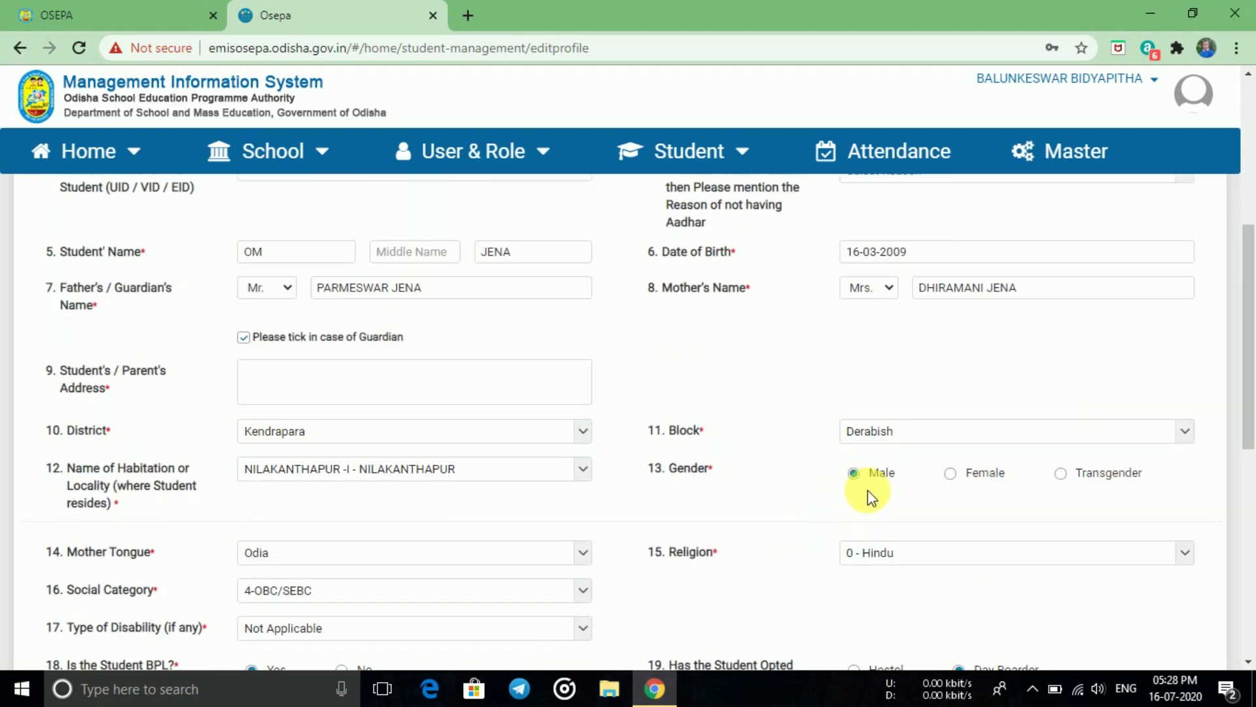
scroll(813, 471, up, 3)
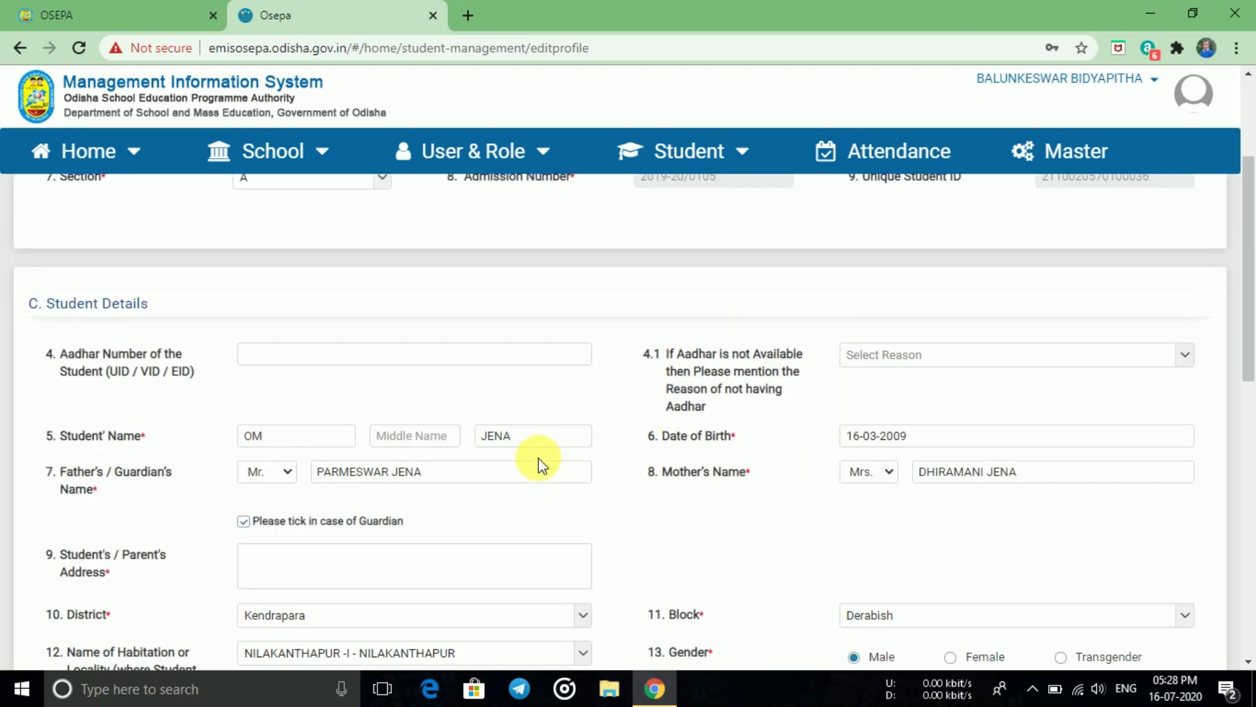
scroll(516, 462, down, 1)
scroll(350, 427, up, 1)
scroll(437, 517, down, 3)
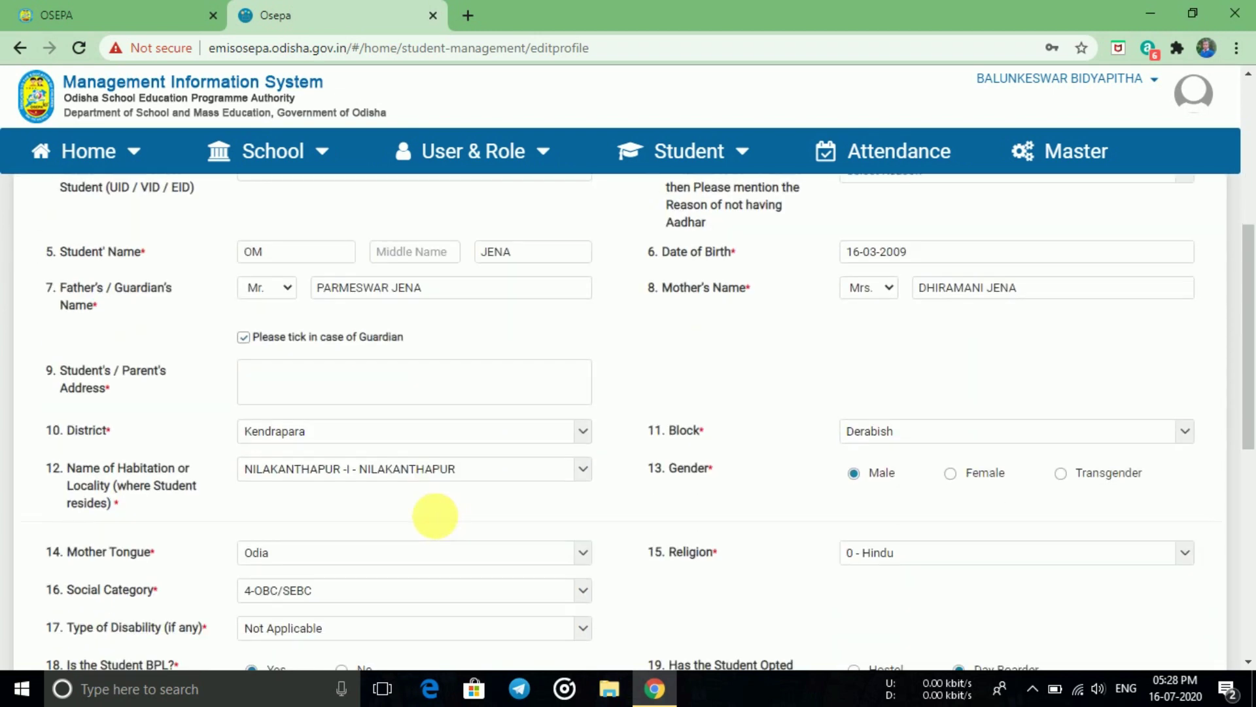
scroll(445, 521, down, 2)
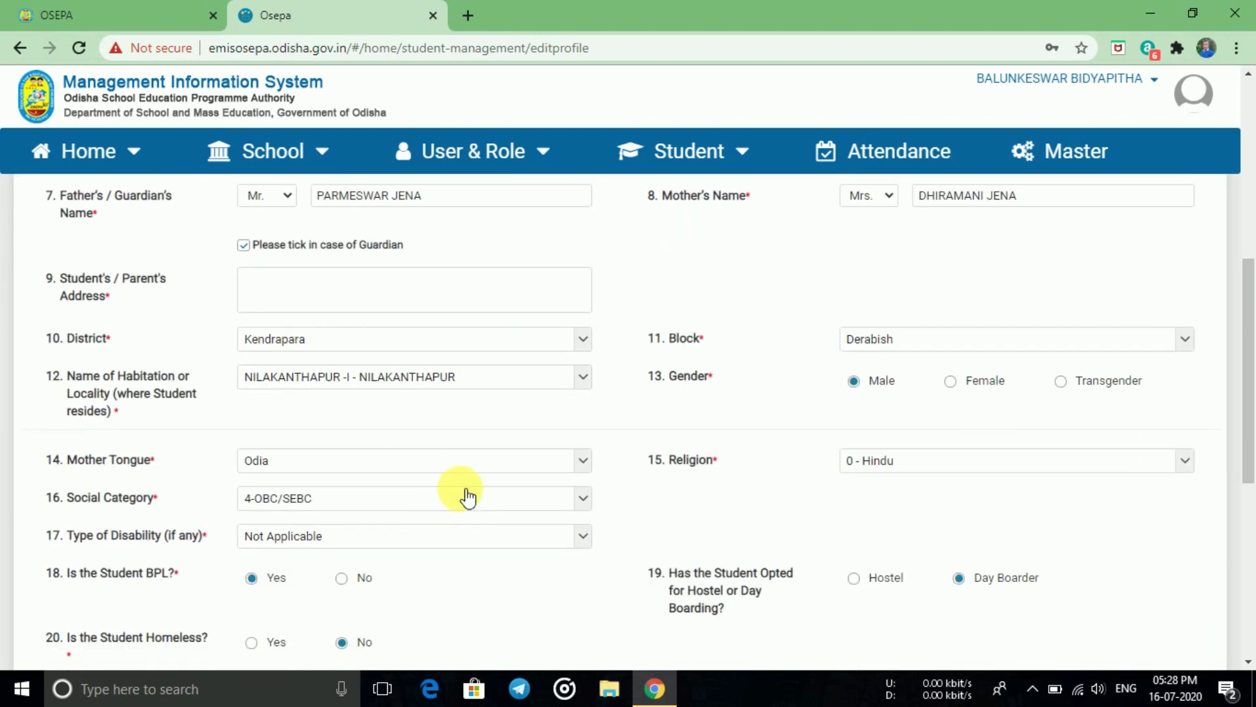
scroll(439, 471, down, 1)
scroll(438, 471, down, 5)
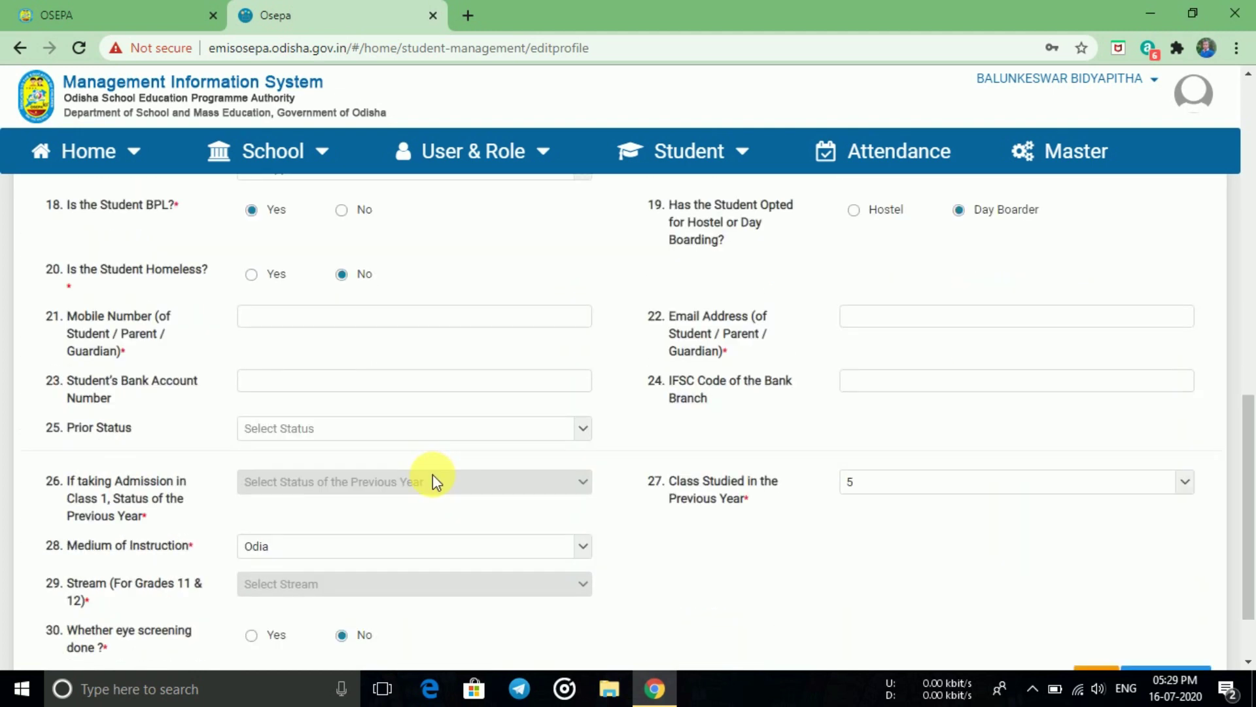
scroll(438, 478, down, 2)
scroll(441, 476, up, 2)
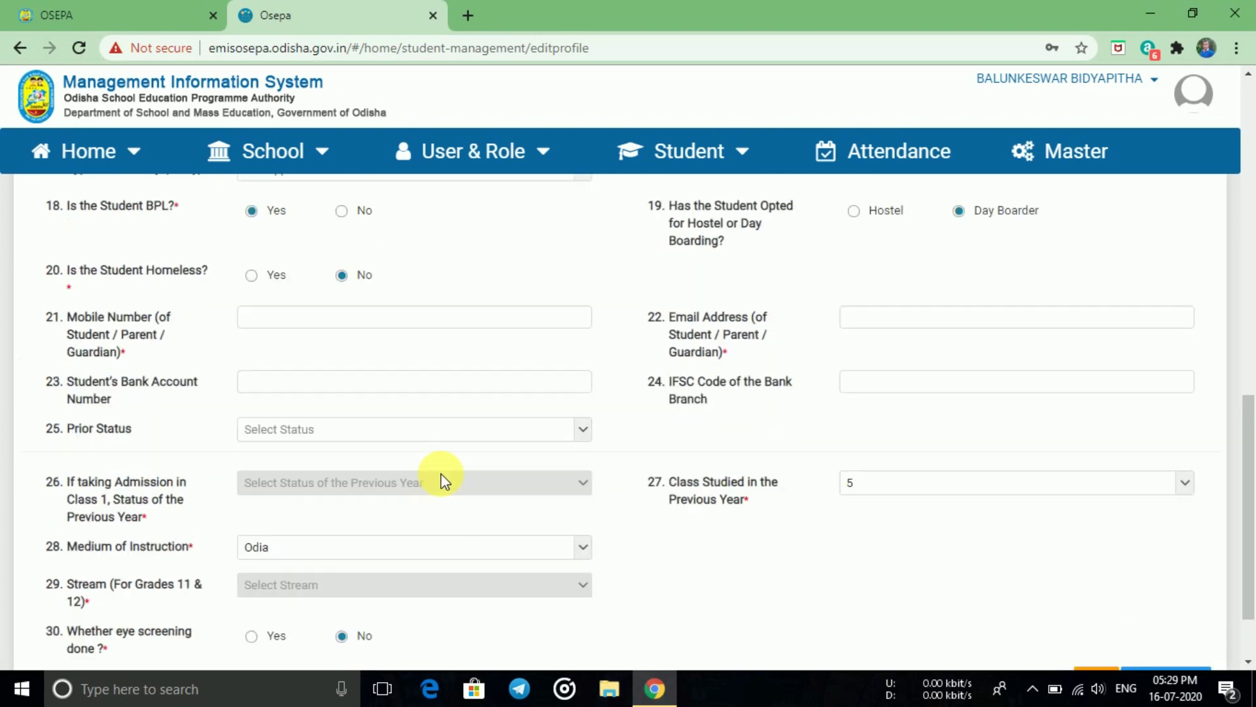
scroll(441, 475, up, 10)
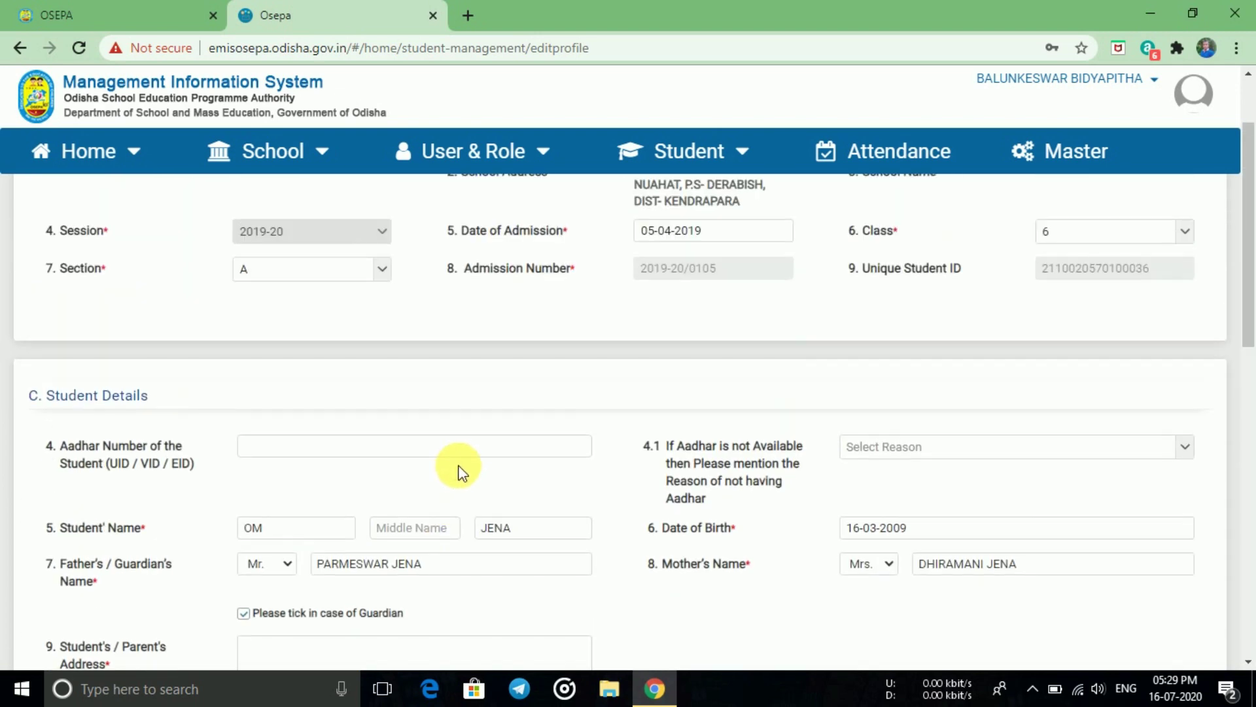
- Enter the student's Aadhaar number in the profile form
scroll(466, 464, up, 1)
click(285, 546)
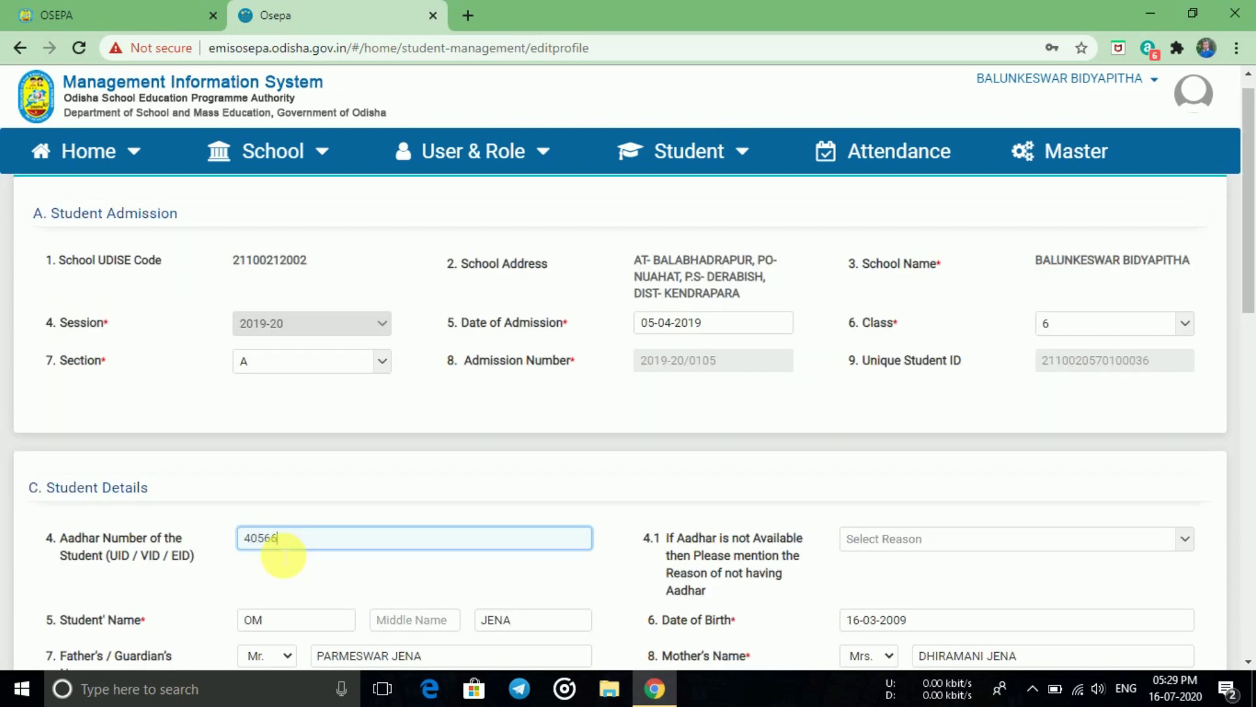
scroll(376, 544, down, 1)
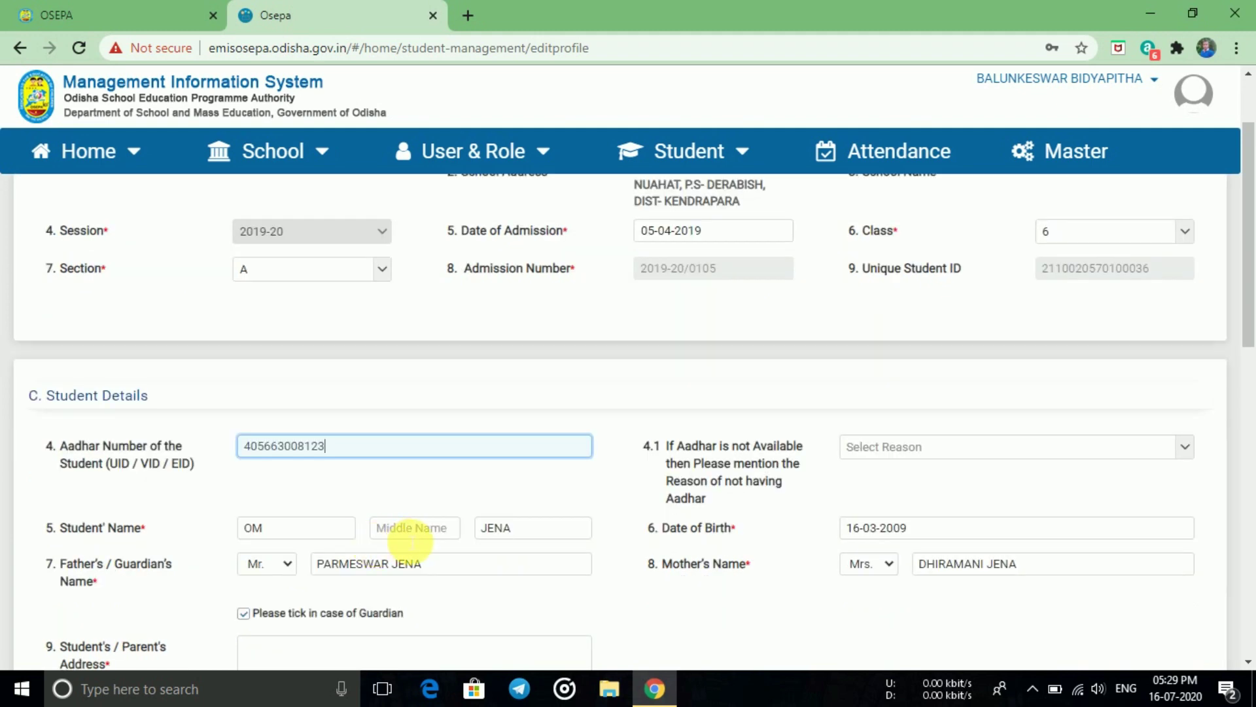
- Fill in the student's middle name in capitals, correcting the lowercase typo
click(404, 532)
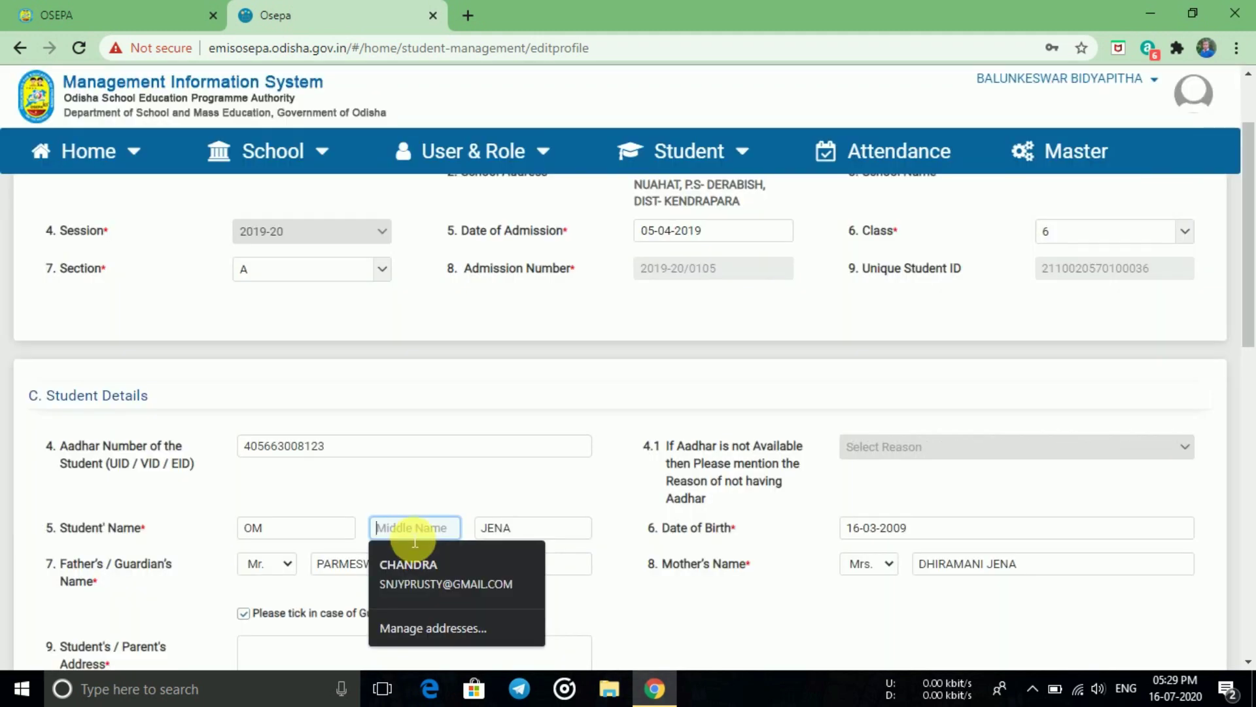
text(p)
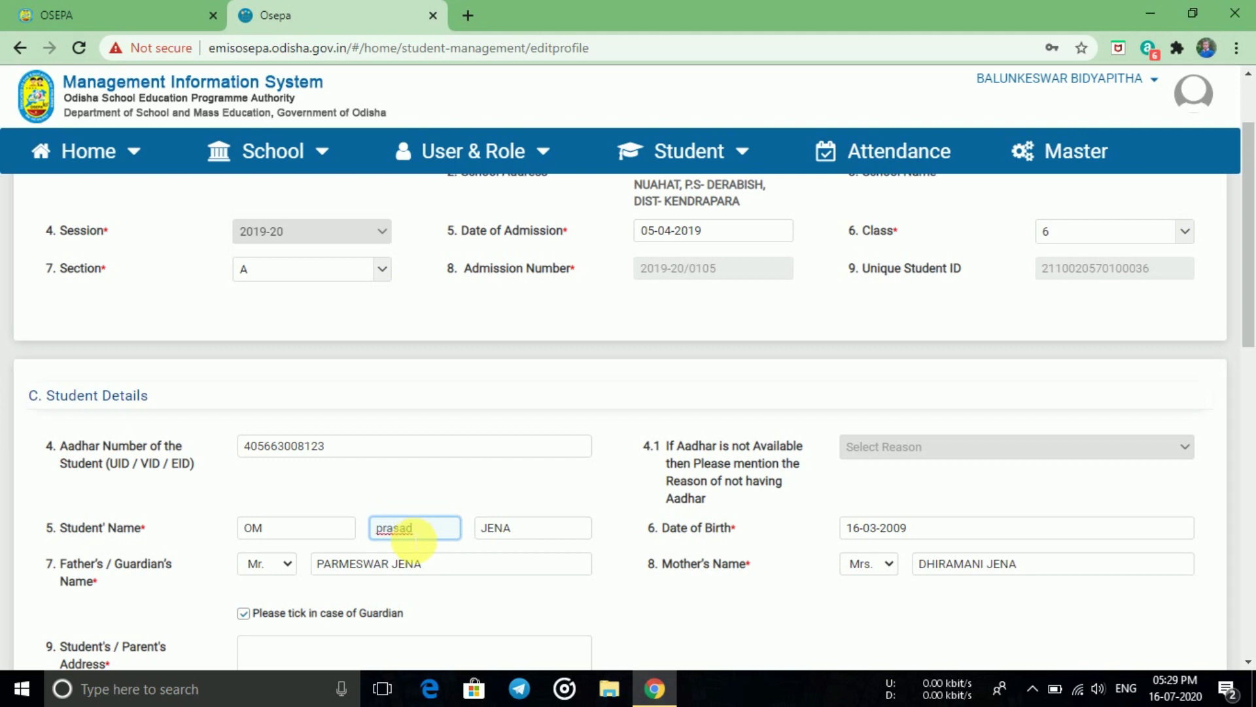
key(BackSpace)
text(PRASAD)
scroll(506, 564, down, 1)
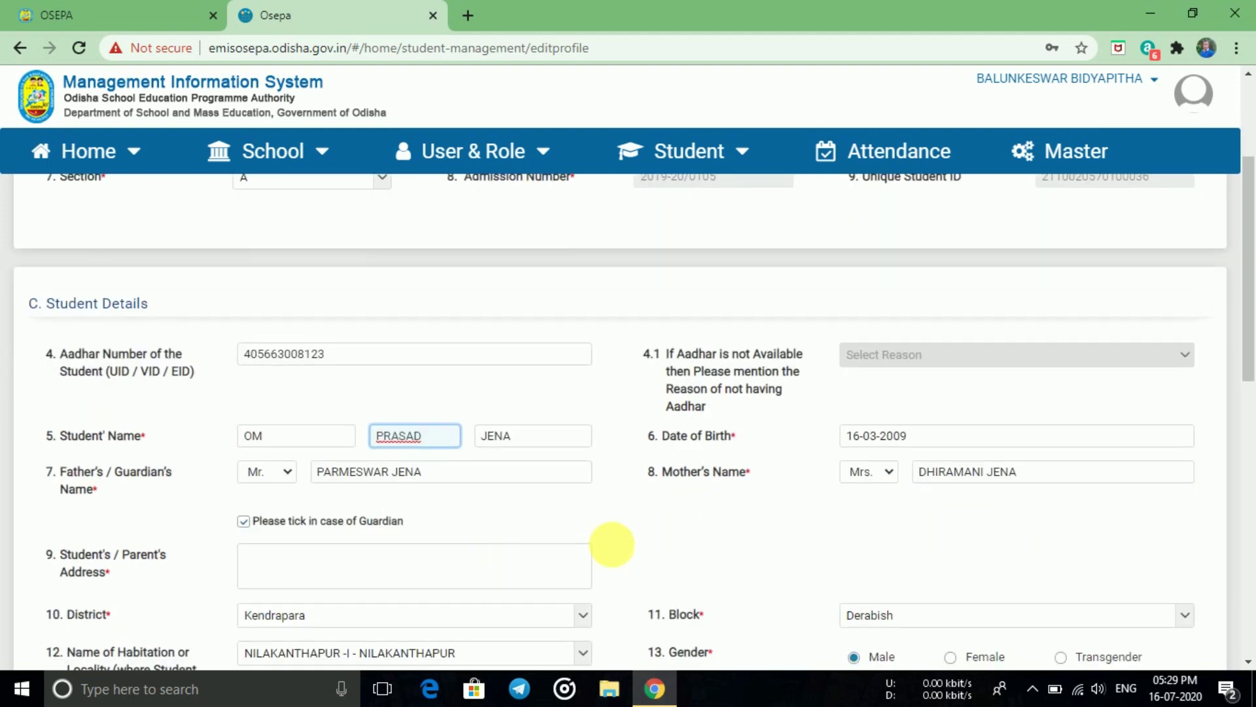
- Paste the student's address into the Address box
click(477, 571)
scroll(477, 571, down, 1)
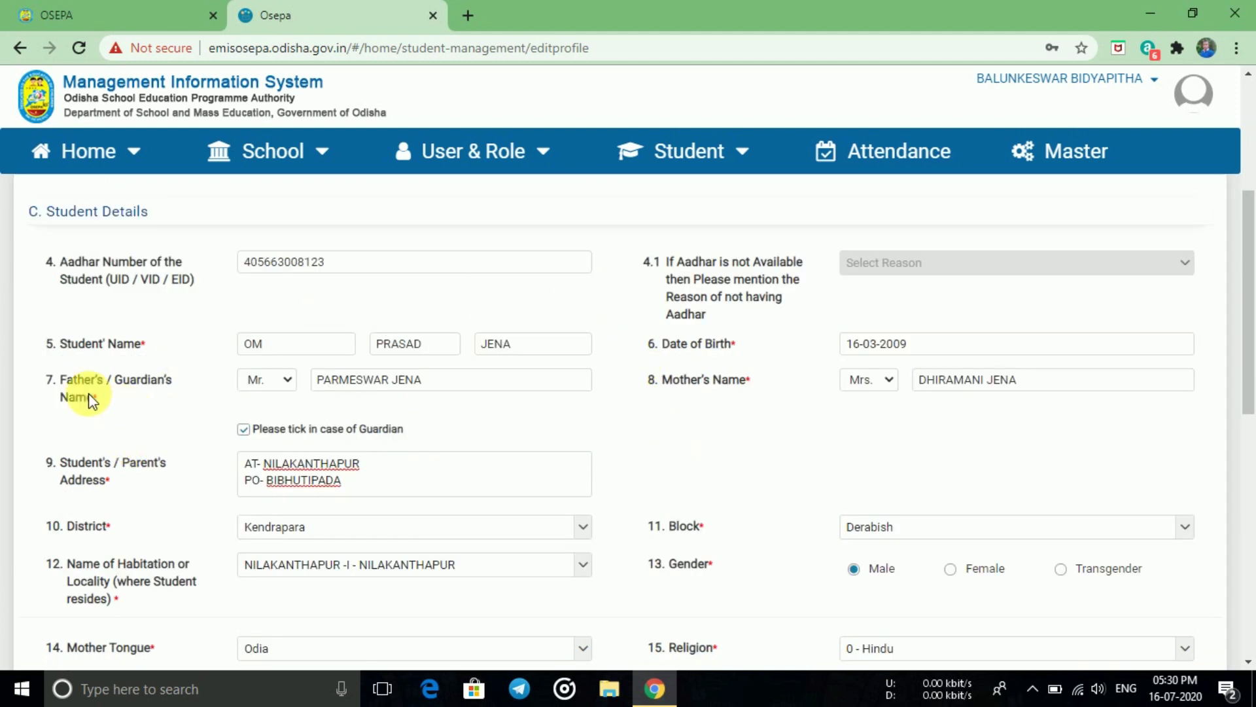
- Untick 'Please tick in case of Guardian' so the named parent isn't the guardian
click(247, 431)
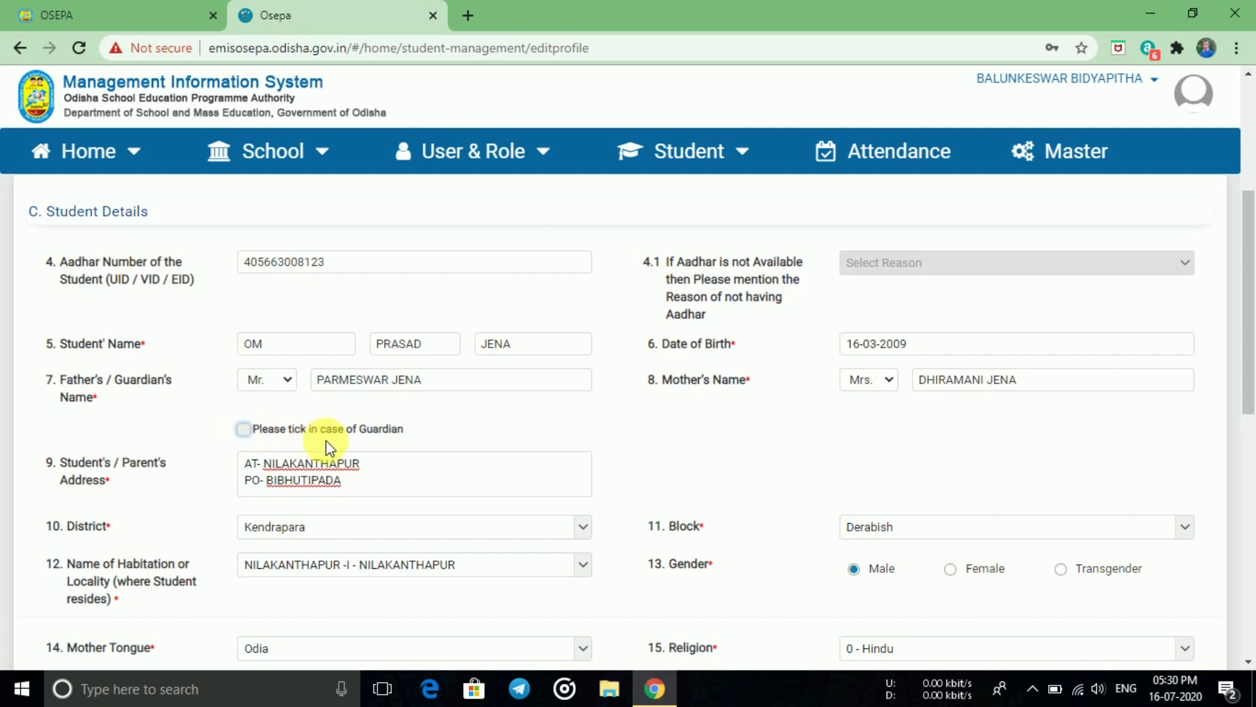
scroll(327, 442, down, 1)
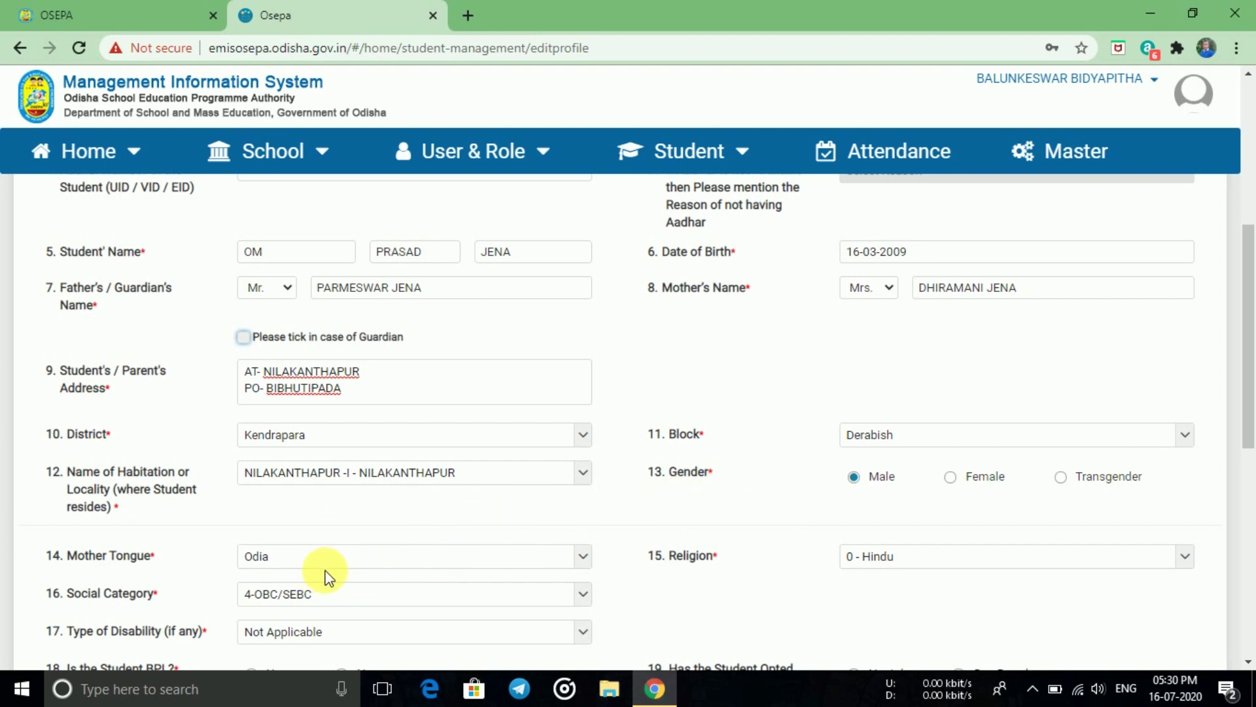
scroll(327, 576, down, 1)
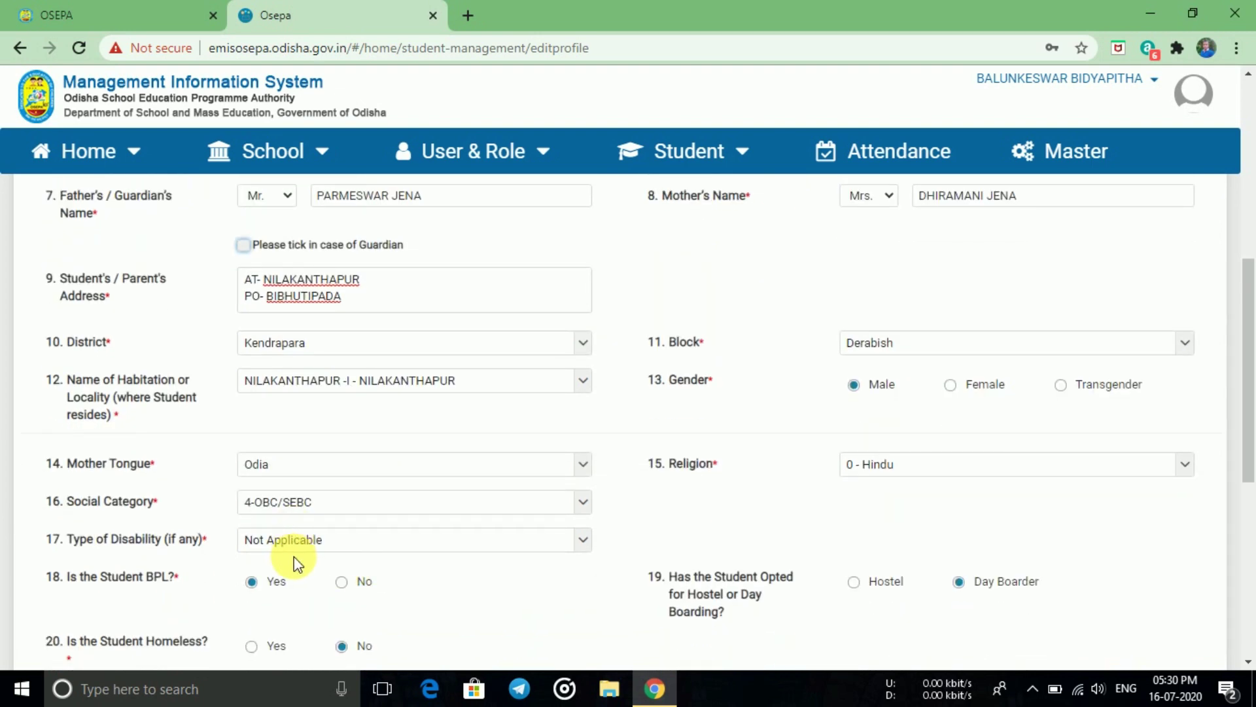
scroll(294, 561, down, 1)
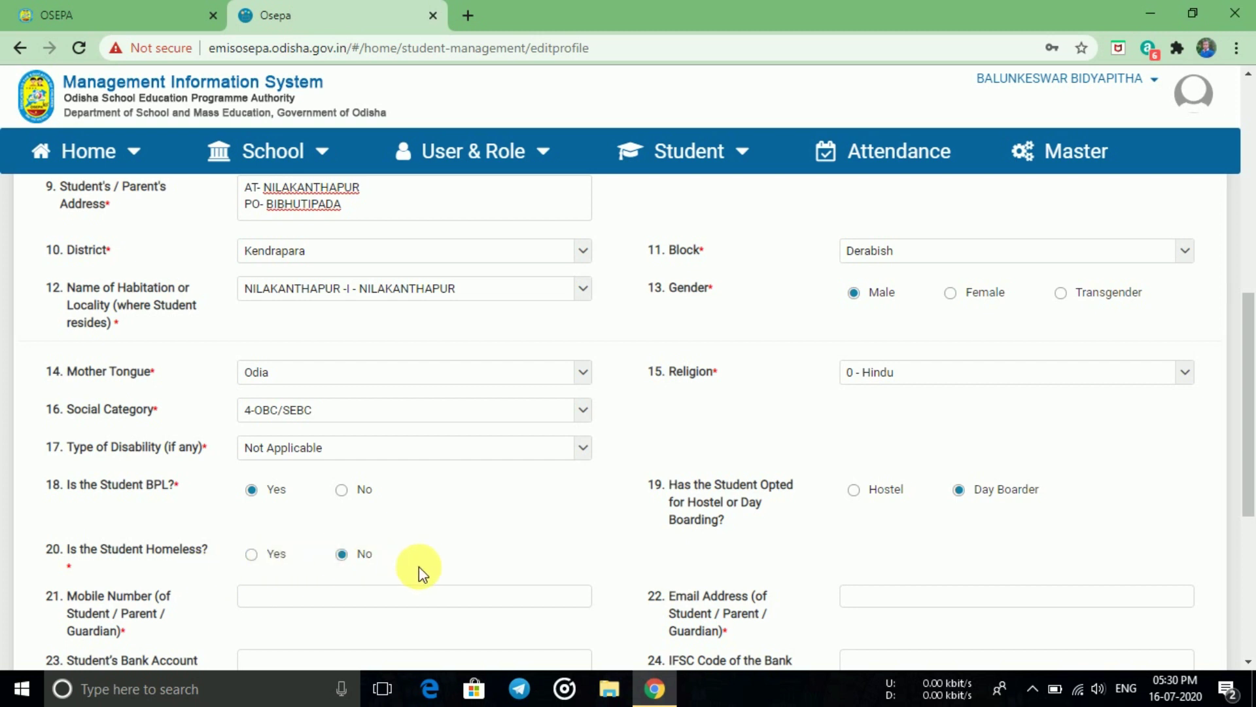
scroll(639, 552, down, 1)
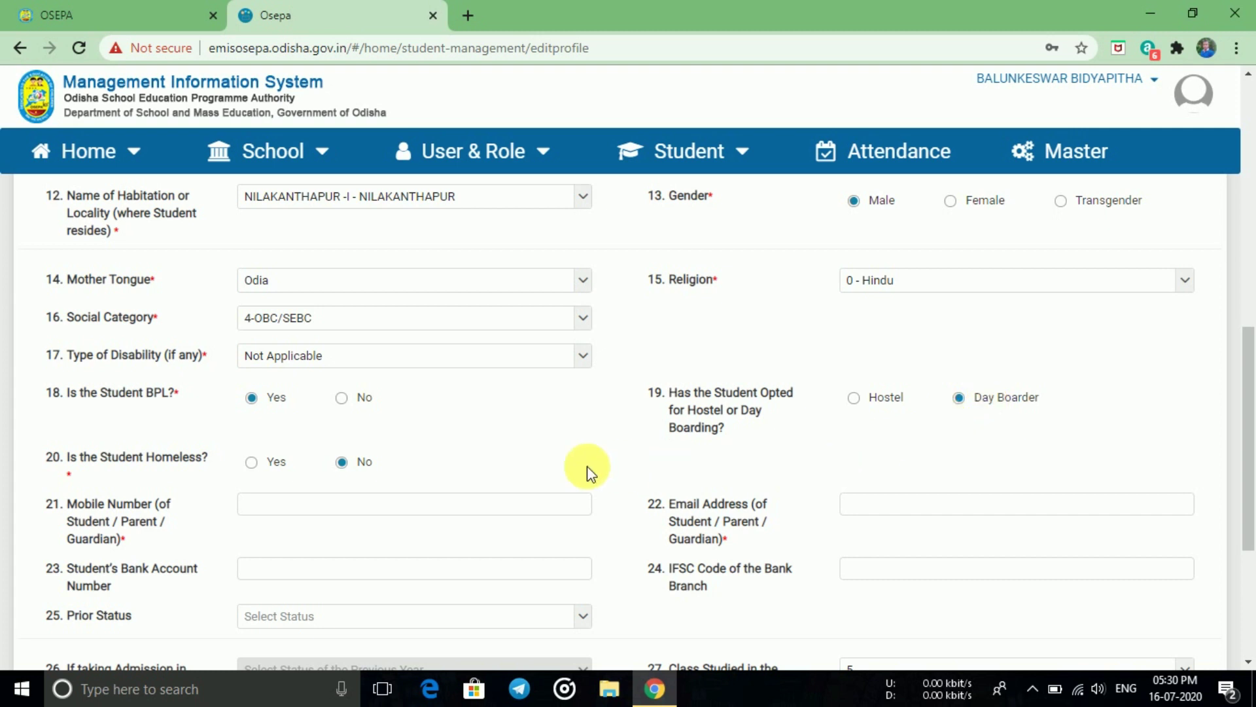
- Enter the contact mobile number in the Mobile Number field
click(316, 507)
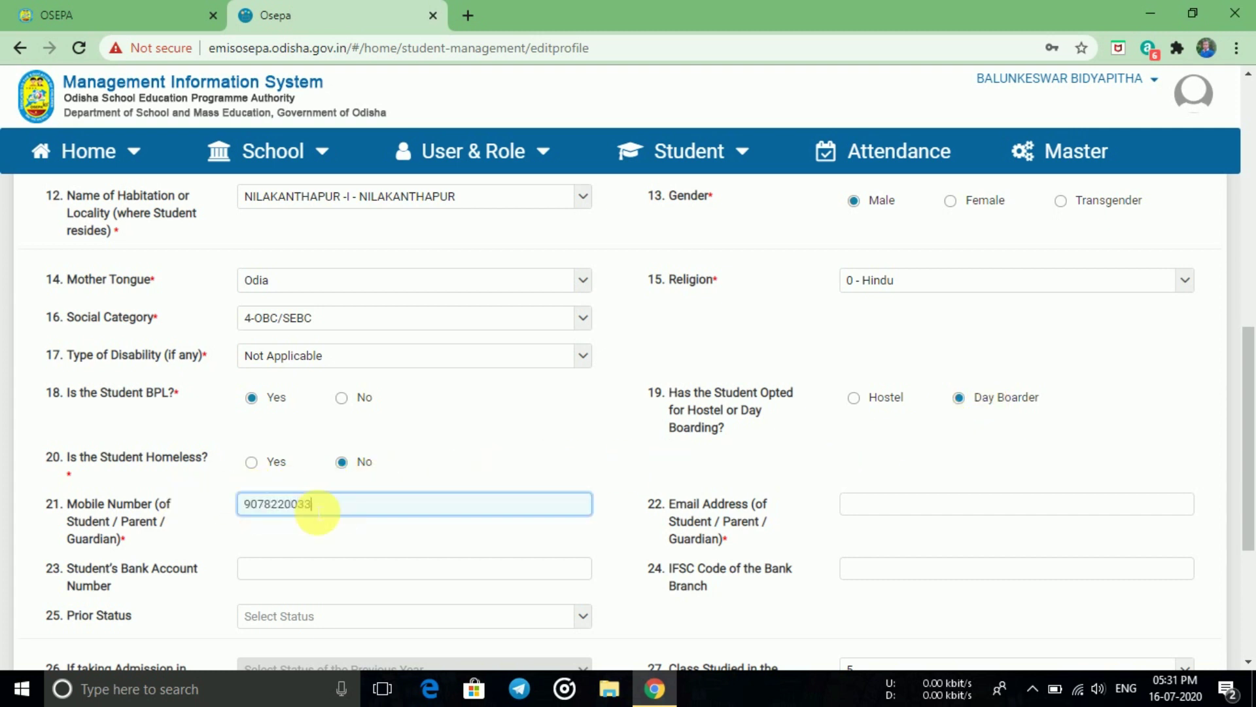
click(877, 502)
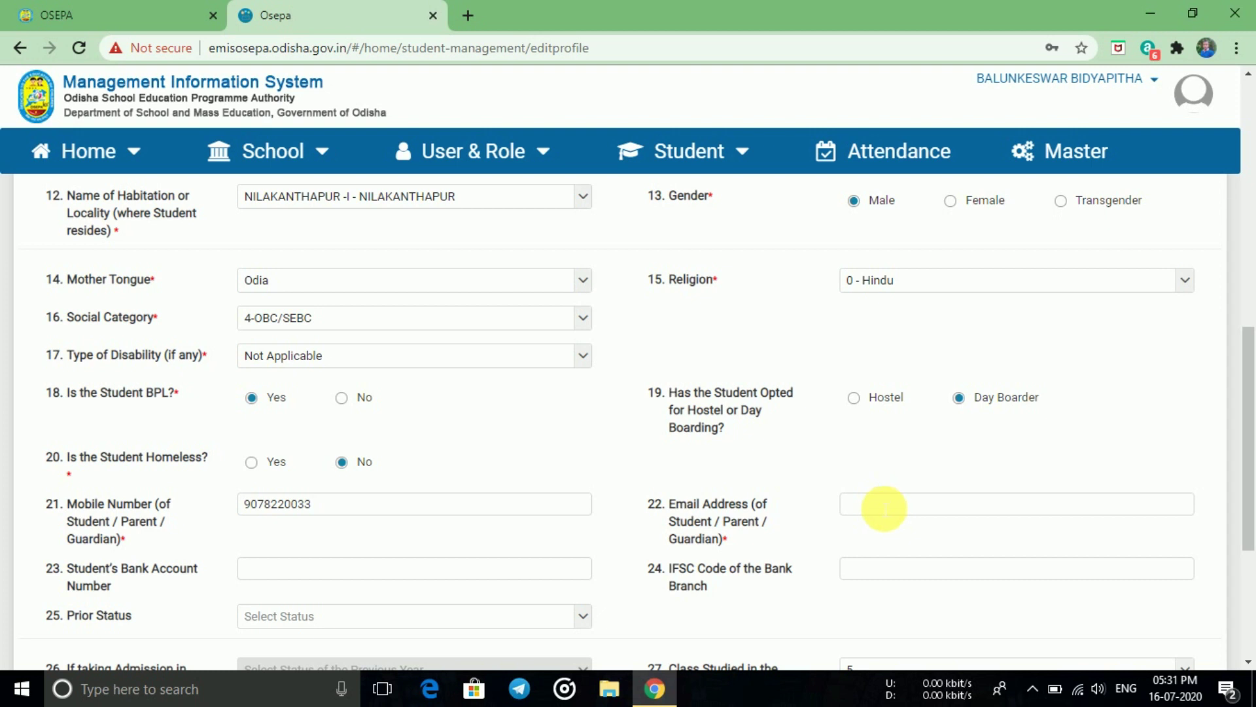
- Enter the contact e-mail address in the Email Address field
click(854, 506)
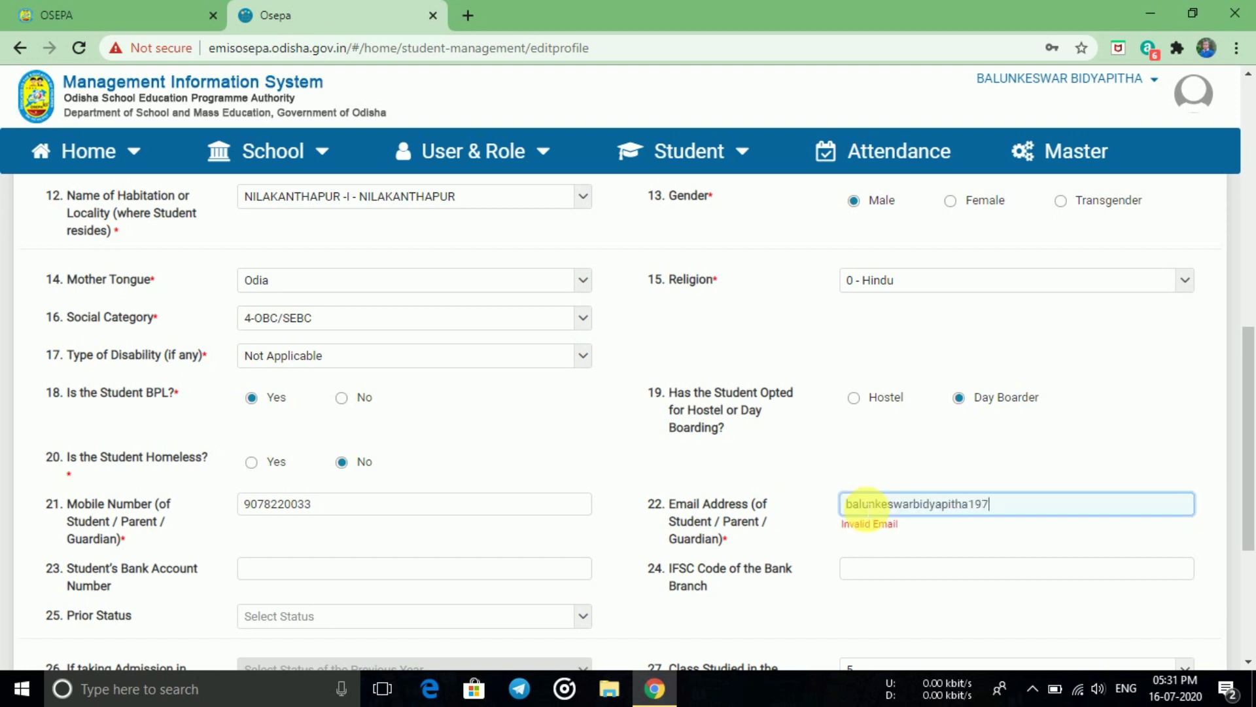
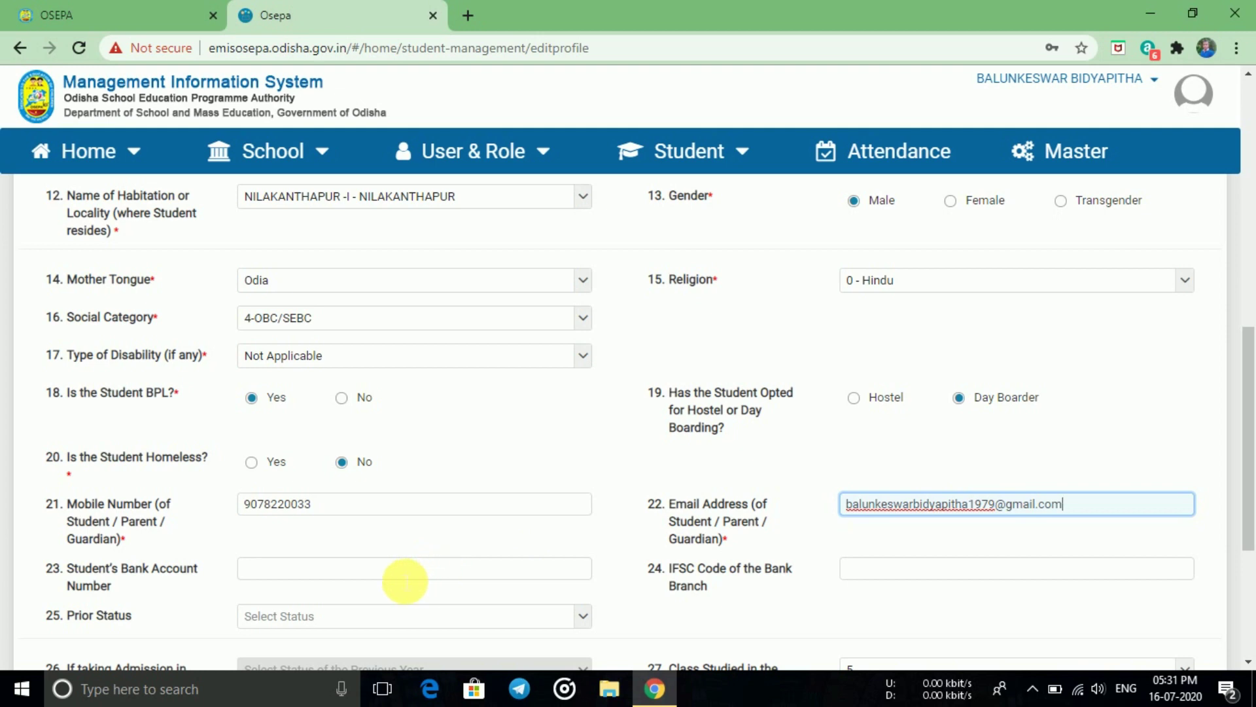
scroll(415, 549, down, 1)
- Fill in the student's bank account number and retype the IFSC code SBIN0018489 in capitals
click(351, 483)
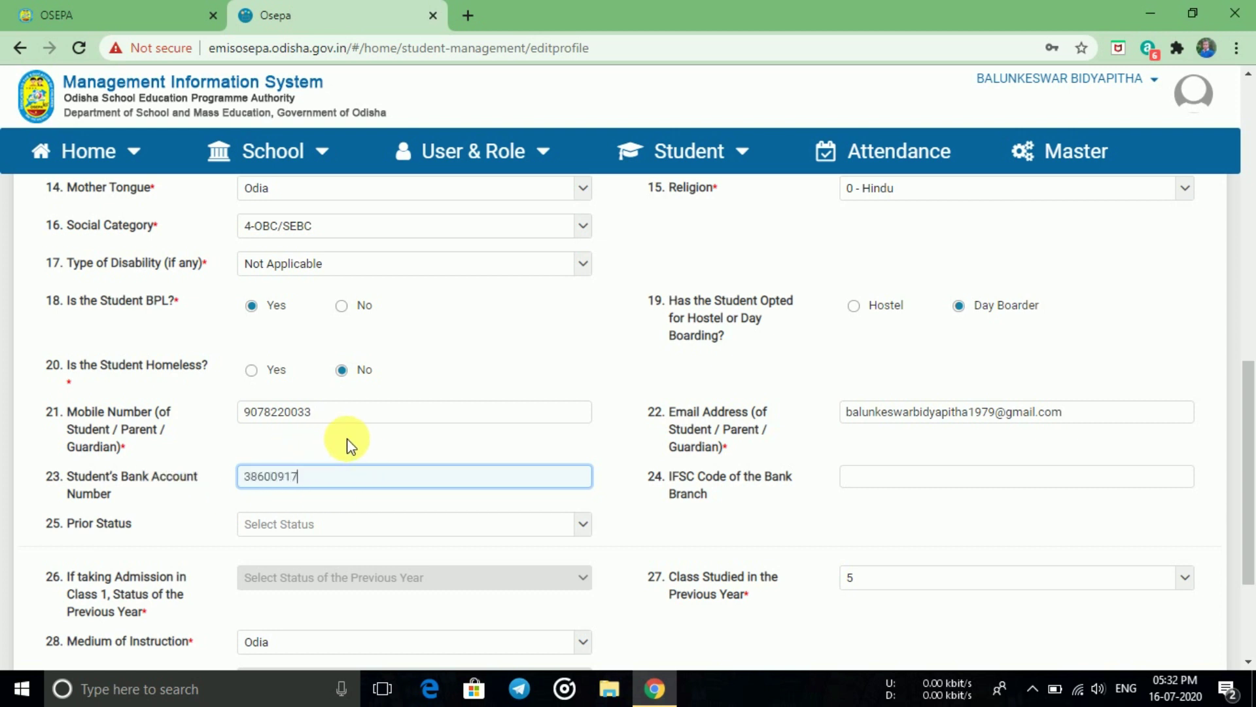
click(871, 480)
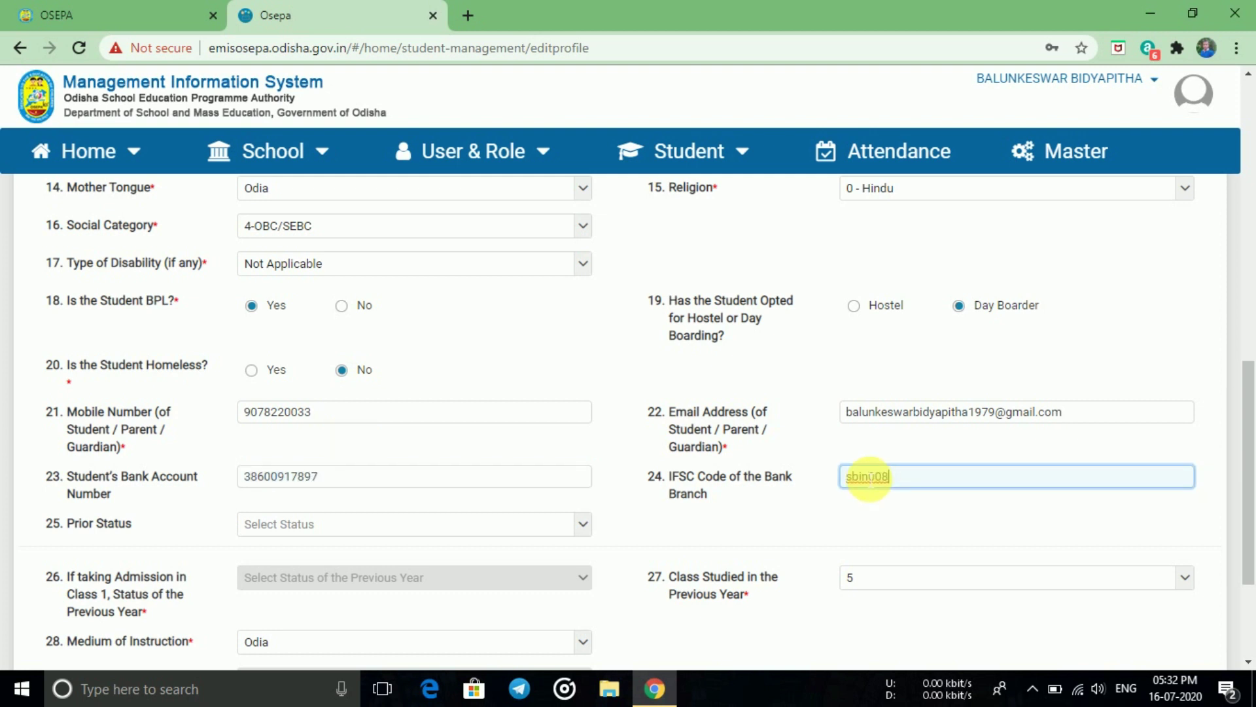
key(ctrl+a)
key(BackSpace)
text(SBIN0018489)
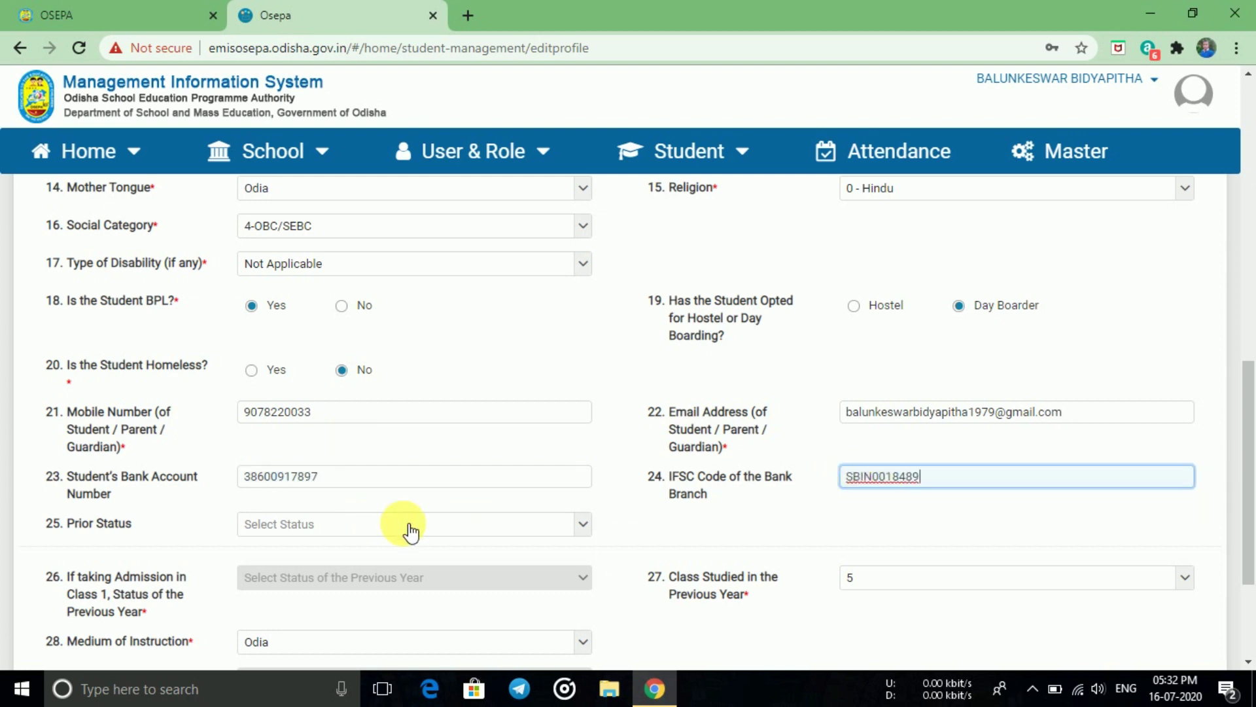
scroll(472, 528, down, 1)
scroll(474, 528, down, 1)
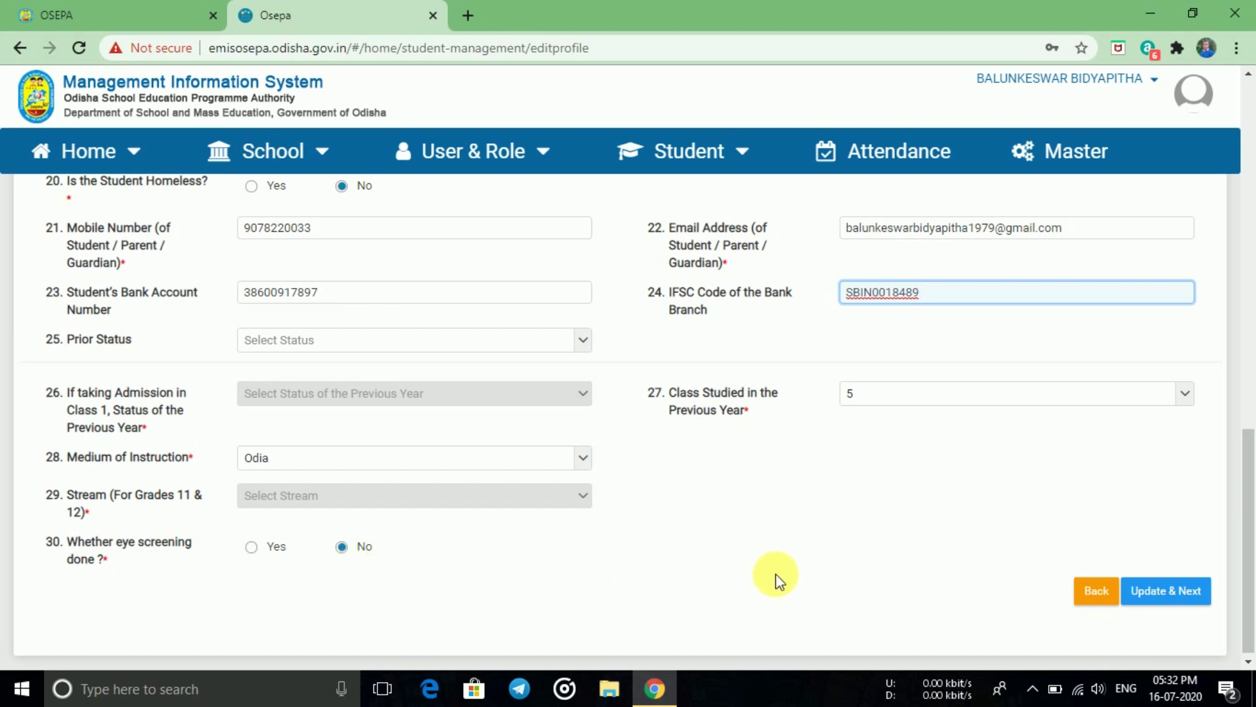
- Save the profile via Update & Next, confirm, and acknowledge the Student Updated message
click(1161, 596)
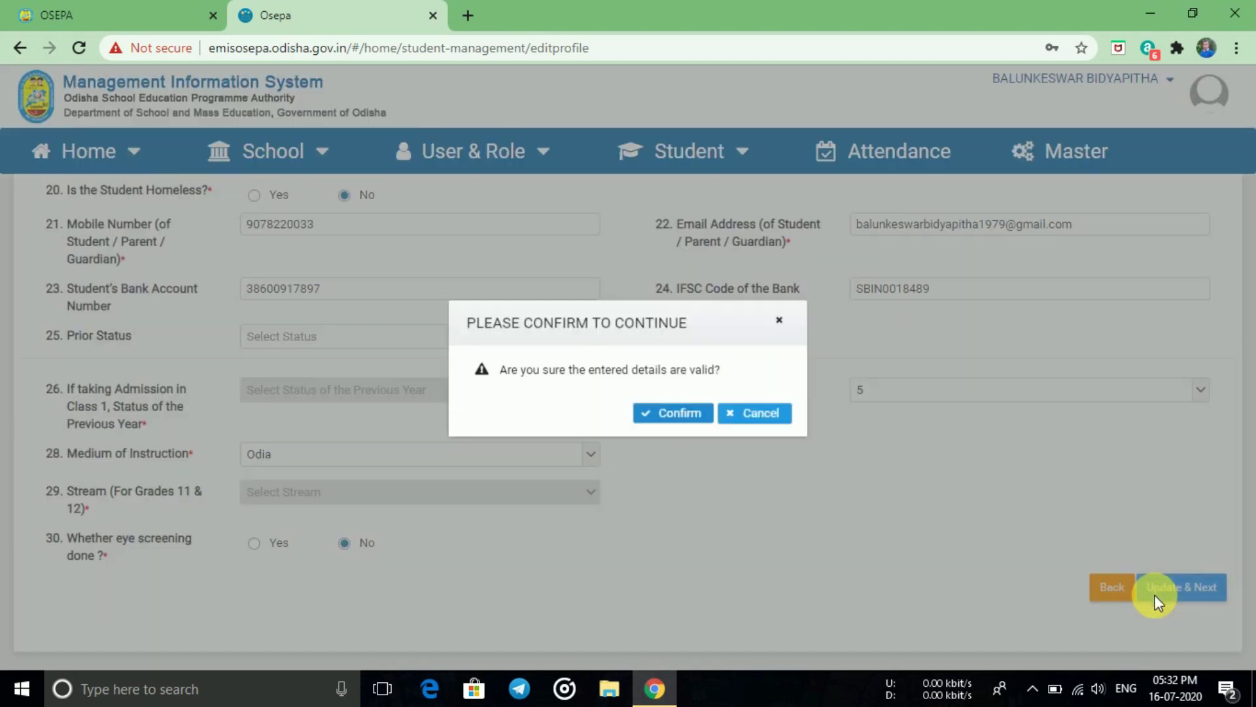
click(672, 419)
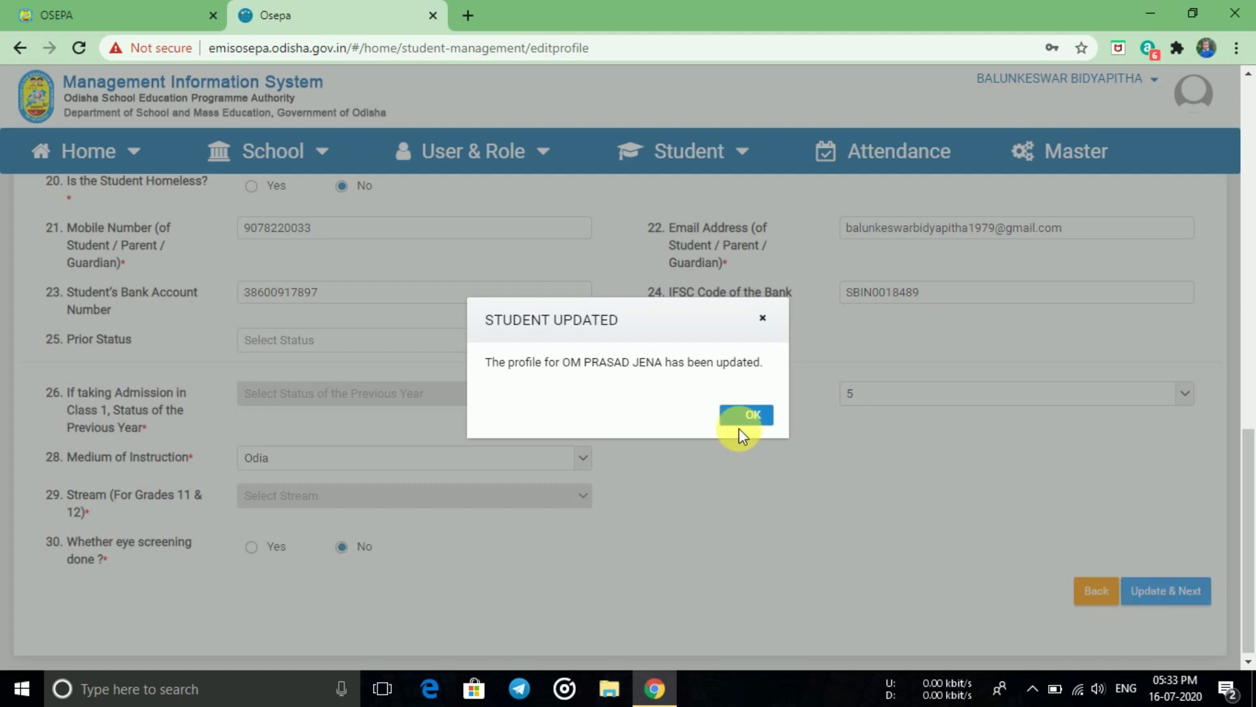
click(753, 417)
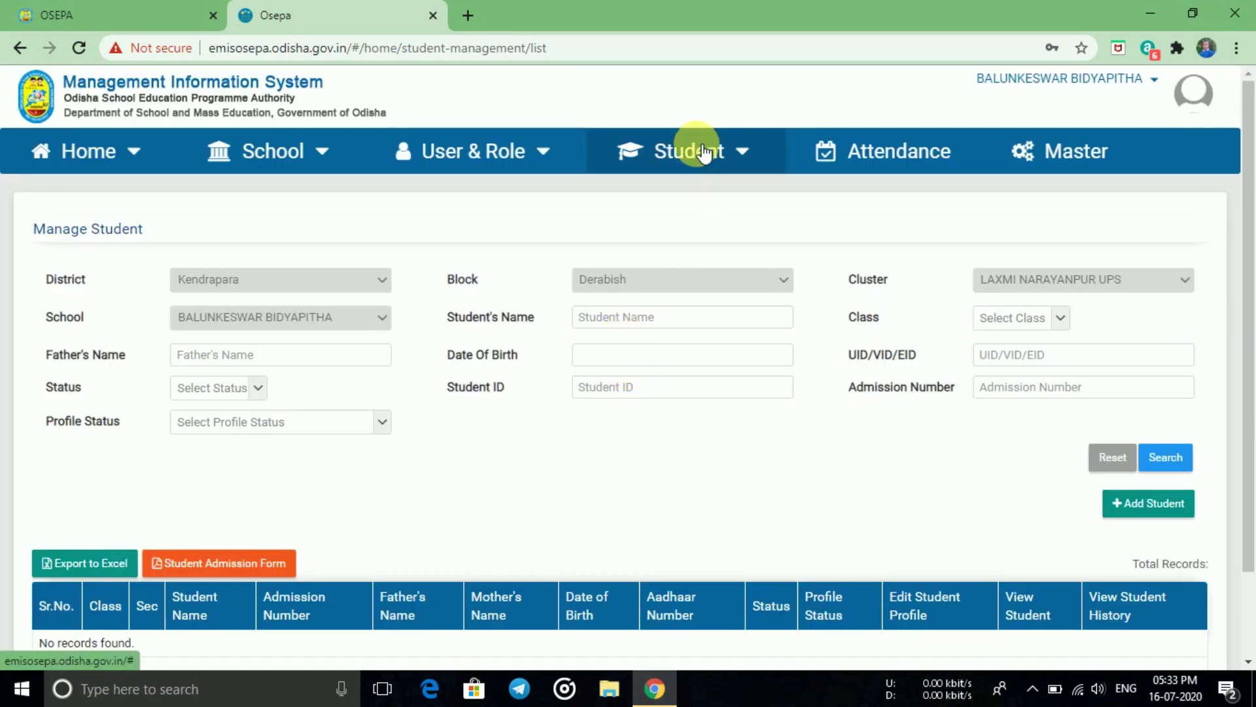
- Choose Admission from the Student menu to bring up an empty Student Admission form
click(698, 150)
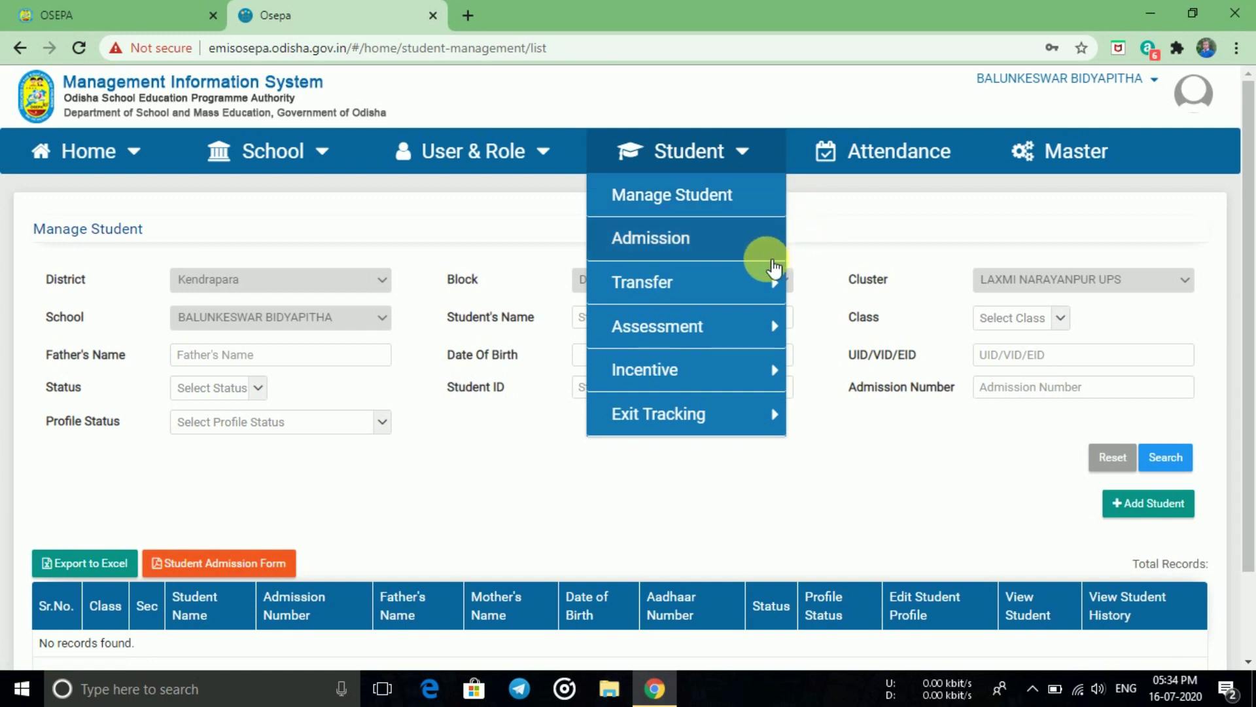
mouse_move(756, 263)
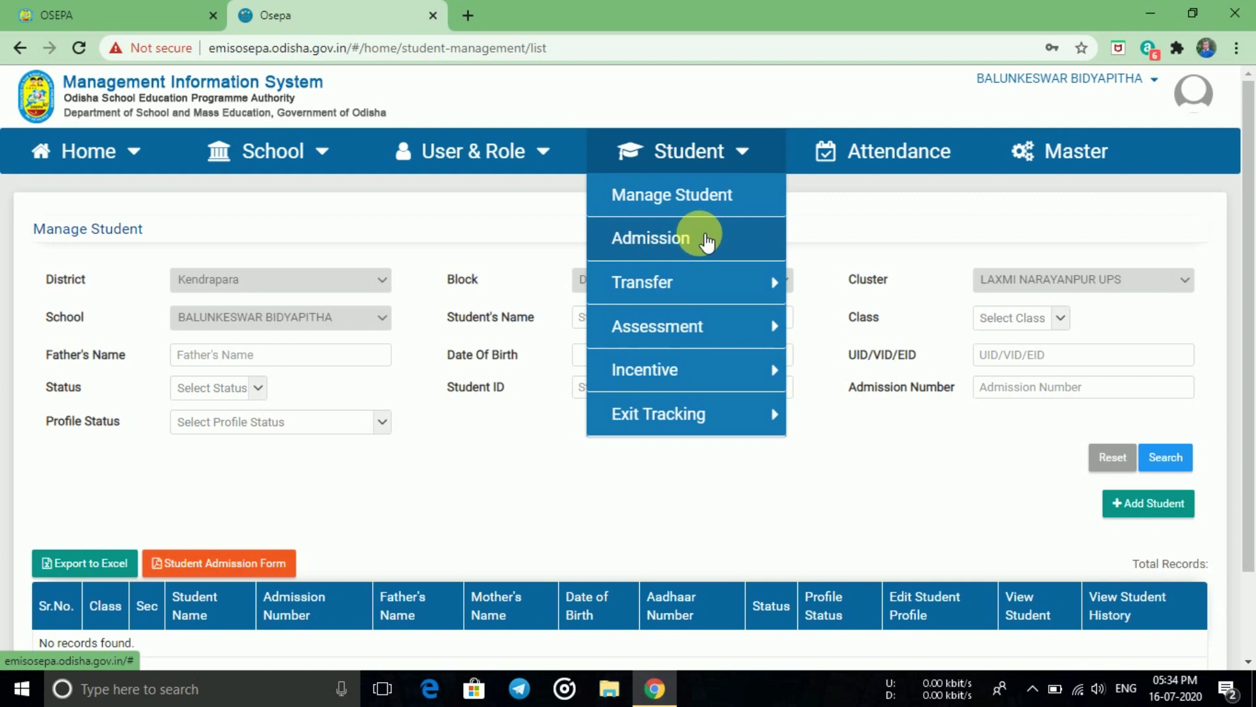
click(705, 237)
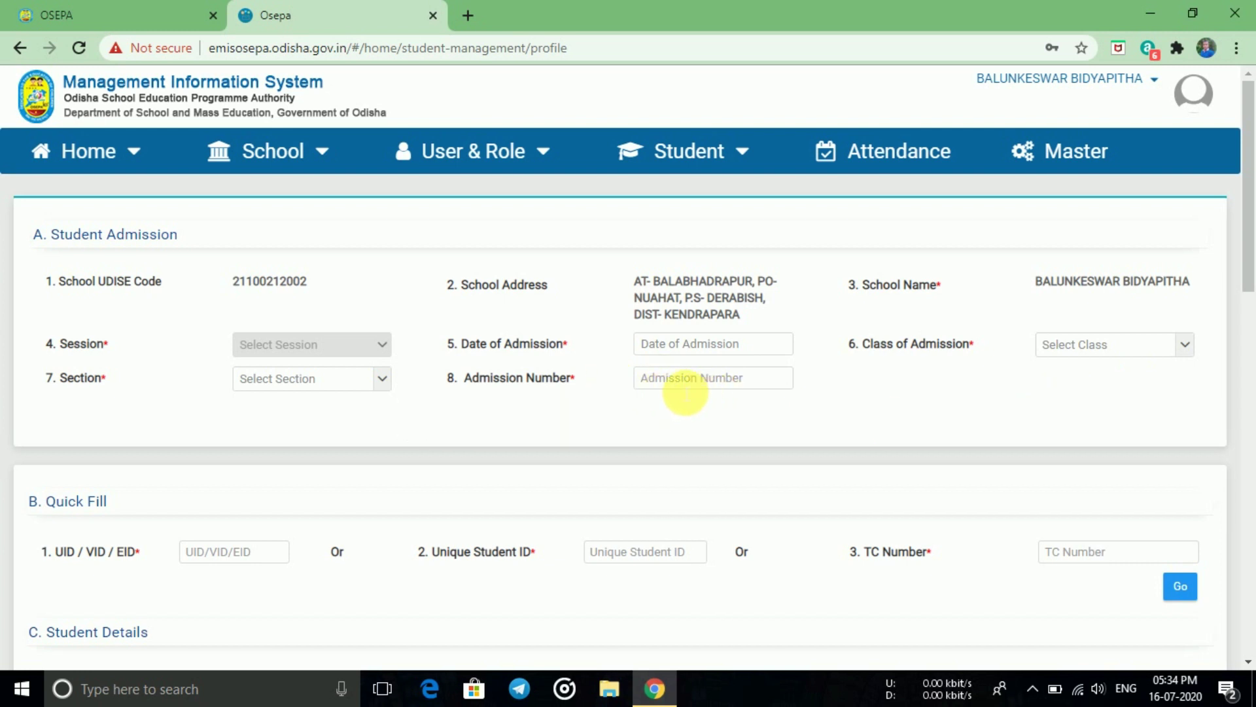
- Check the Admission Number format tip, scroll through the blank admission form, then open the Student menu
mouse_move(570, 383)
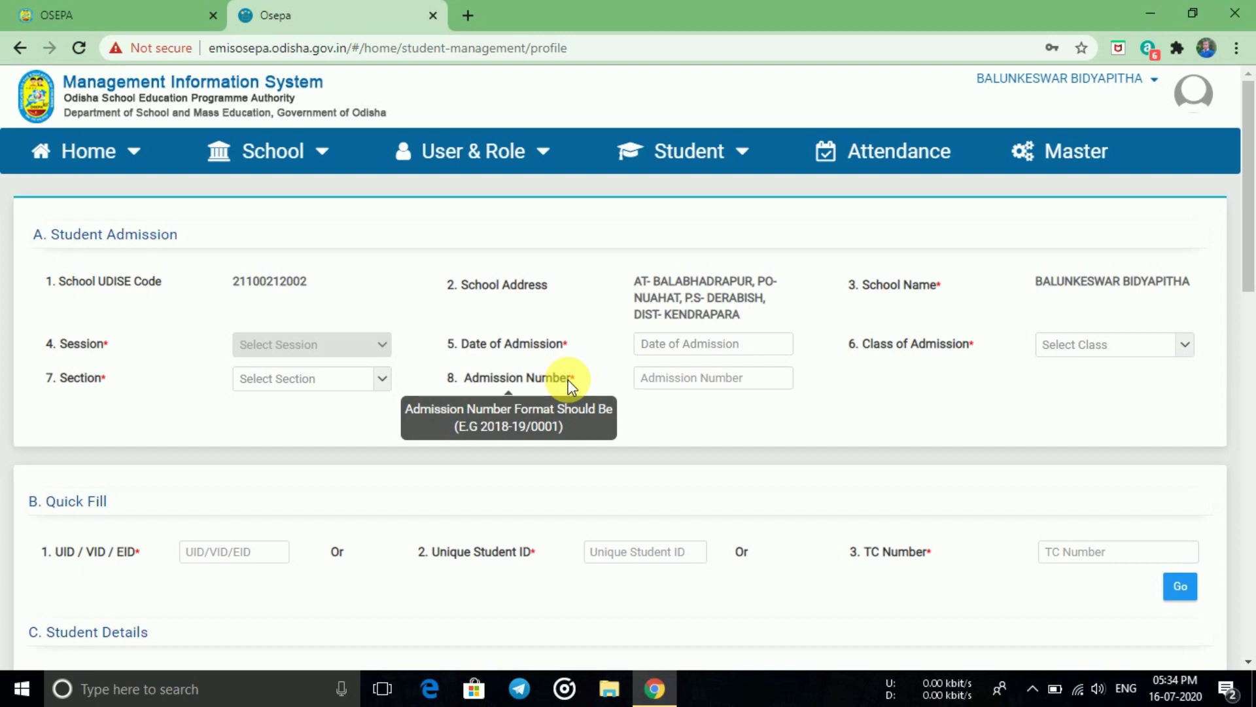
scroll(530, 484, down, 1)
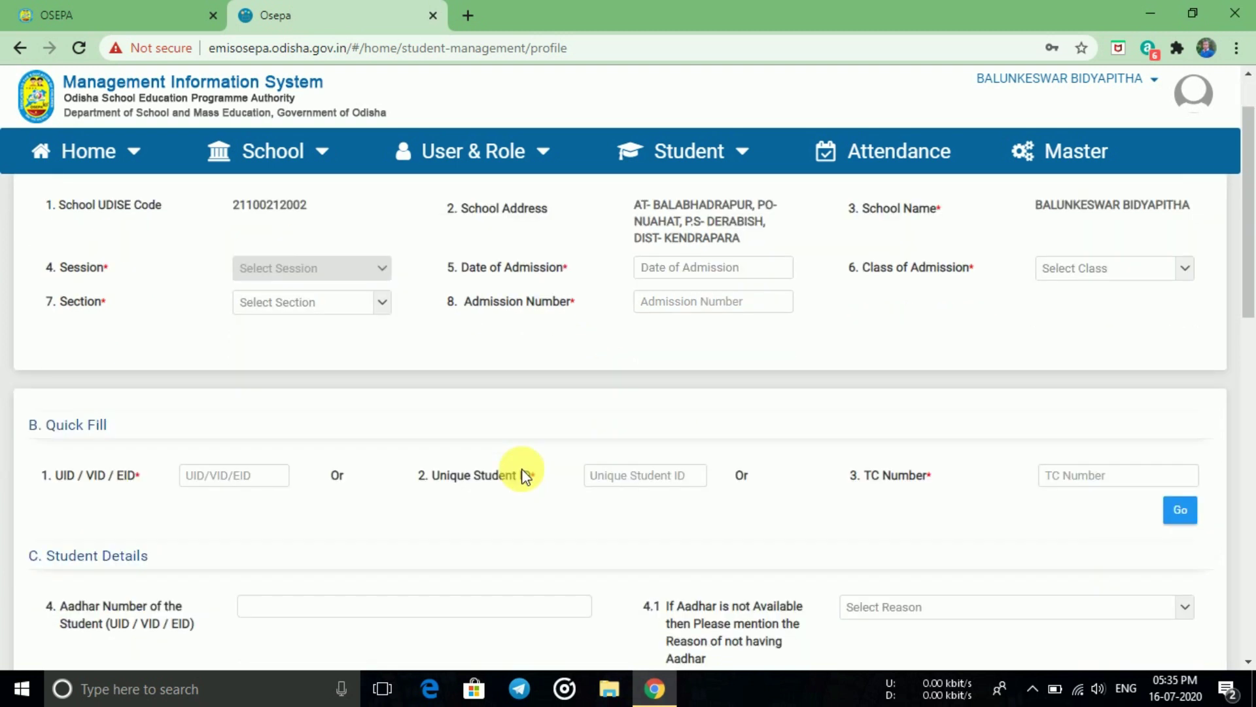
scroll(497, 478, down, 1)
scroll(482, 511, down, 1)
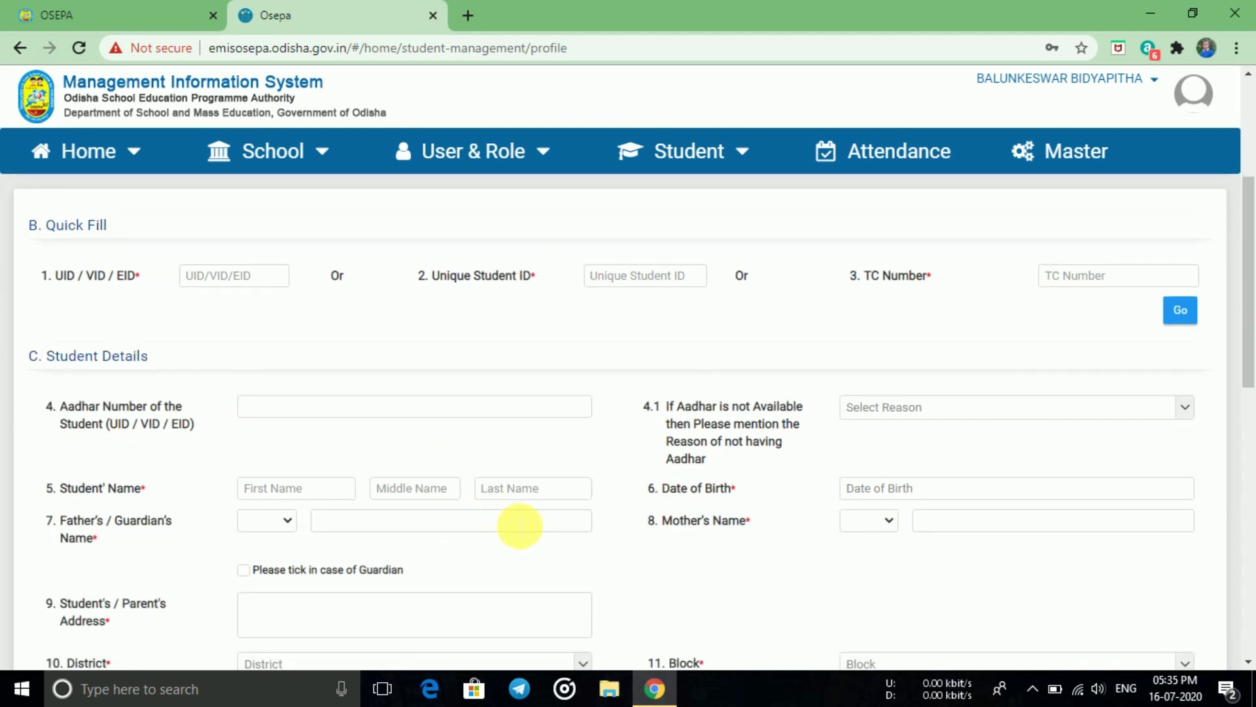
scroll(365, 544, down, 3)
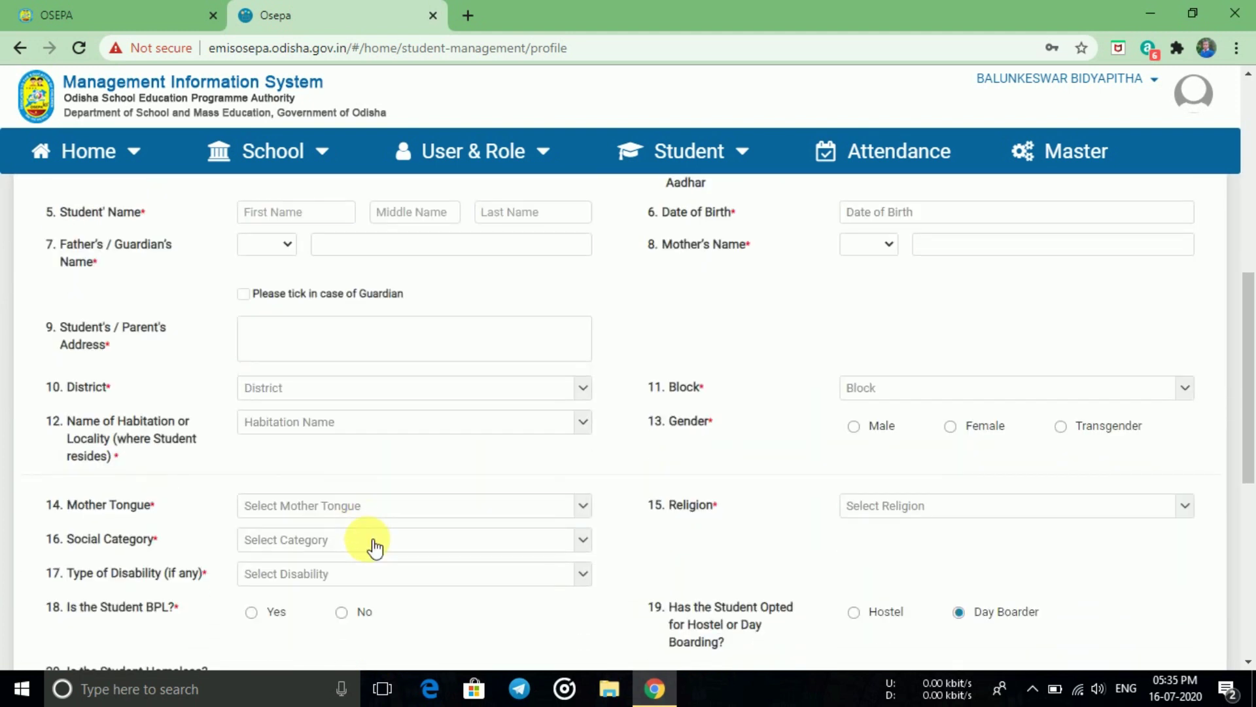
scroll(374, 547, down, 5)
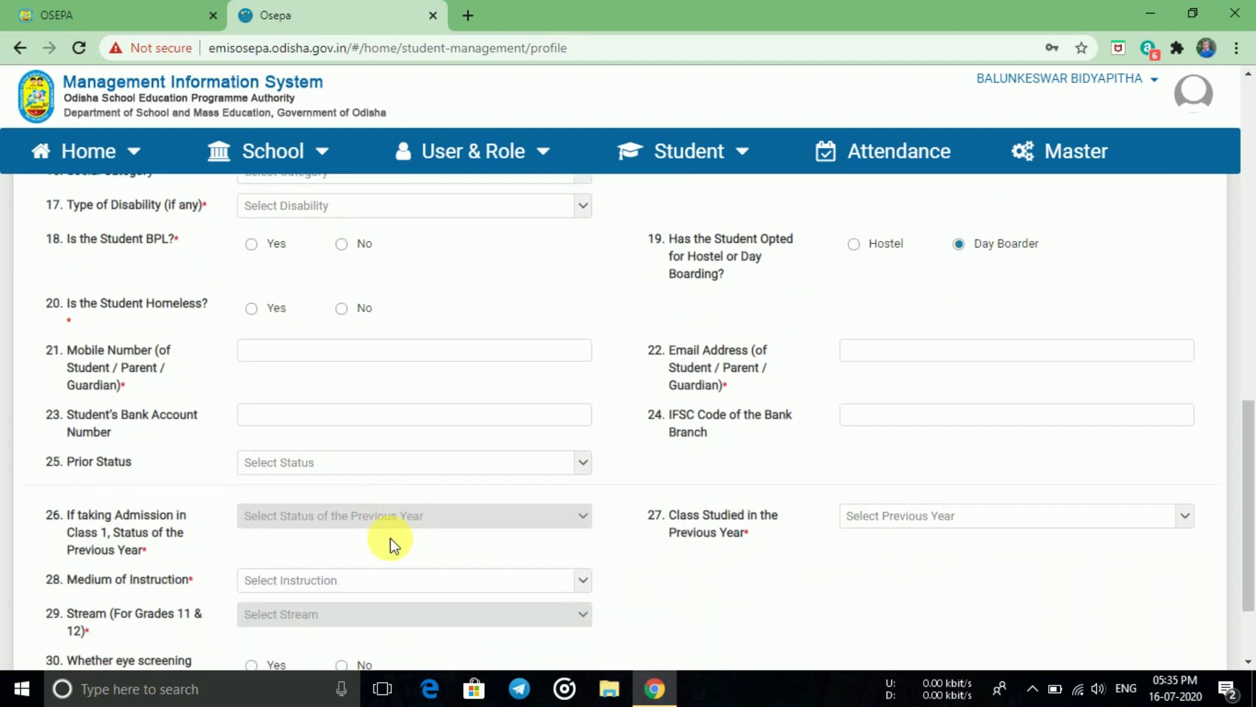
scroll(392, 540, down, 2)
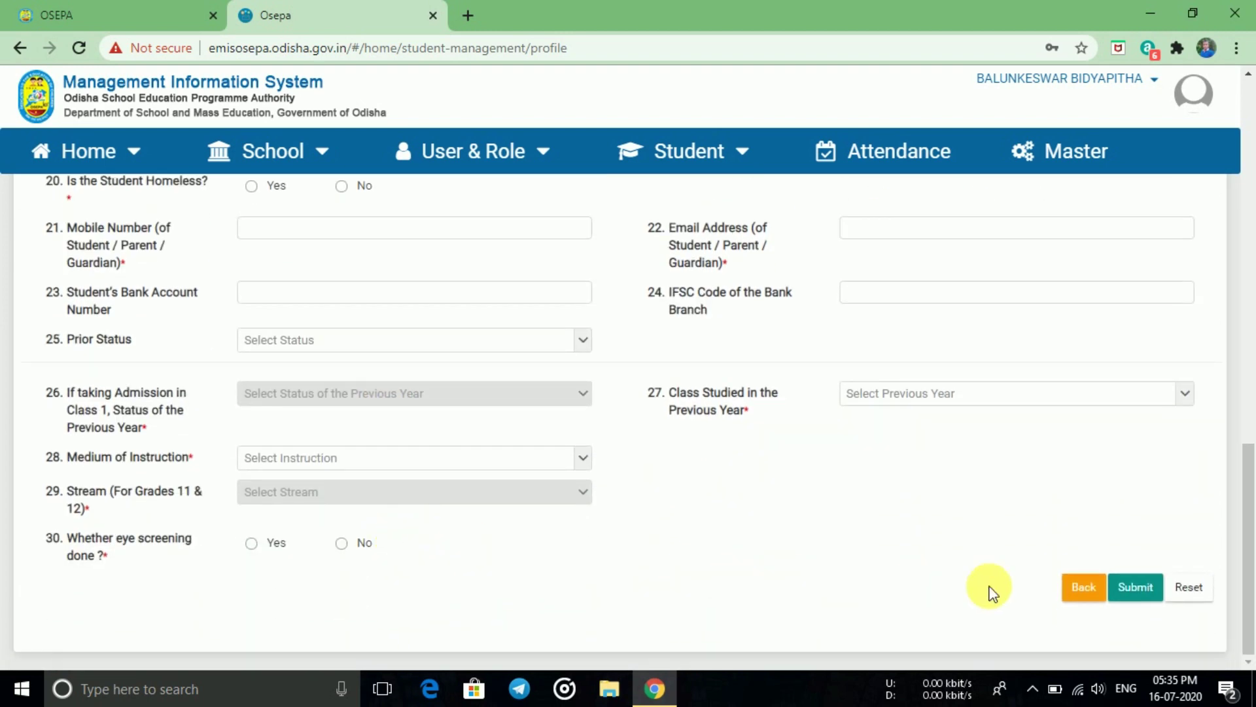
scroll(647, 340, up, 1)
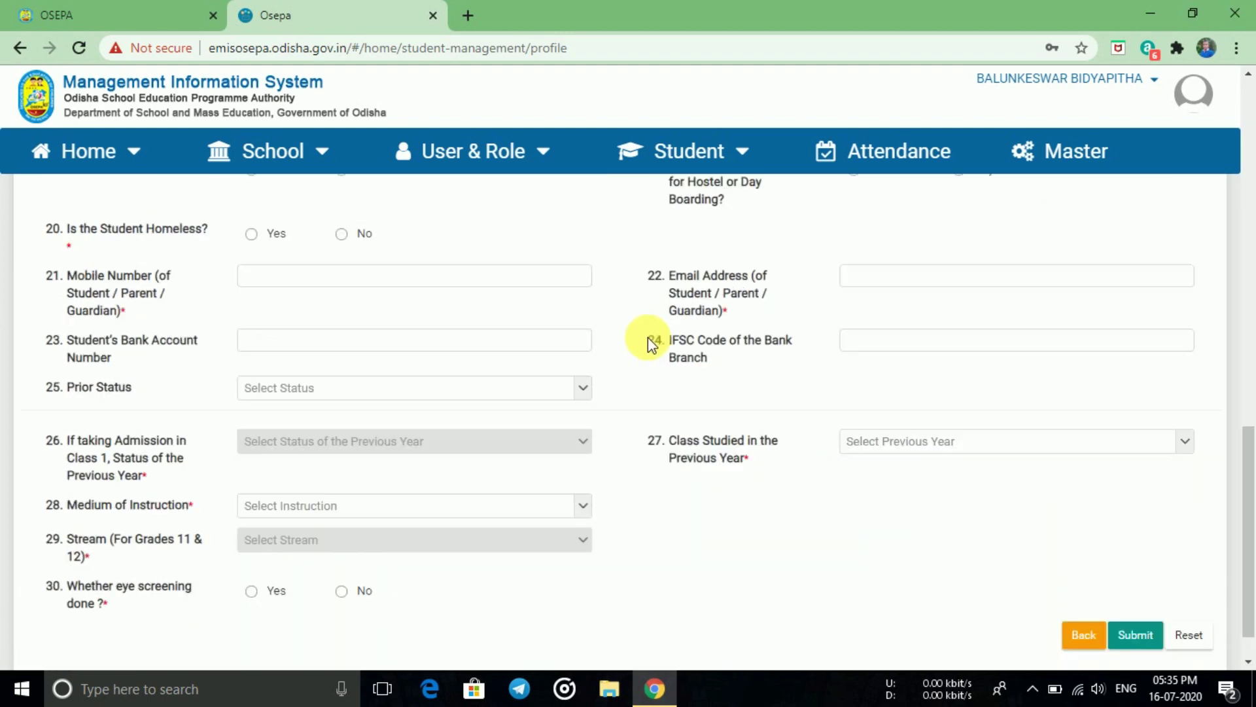
scroll(648, 340, up, 3)
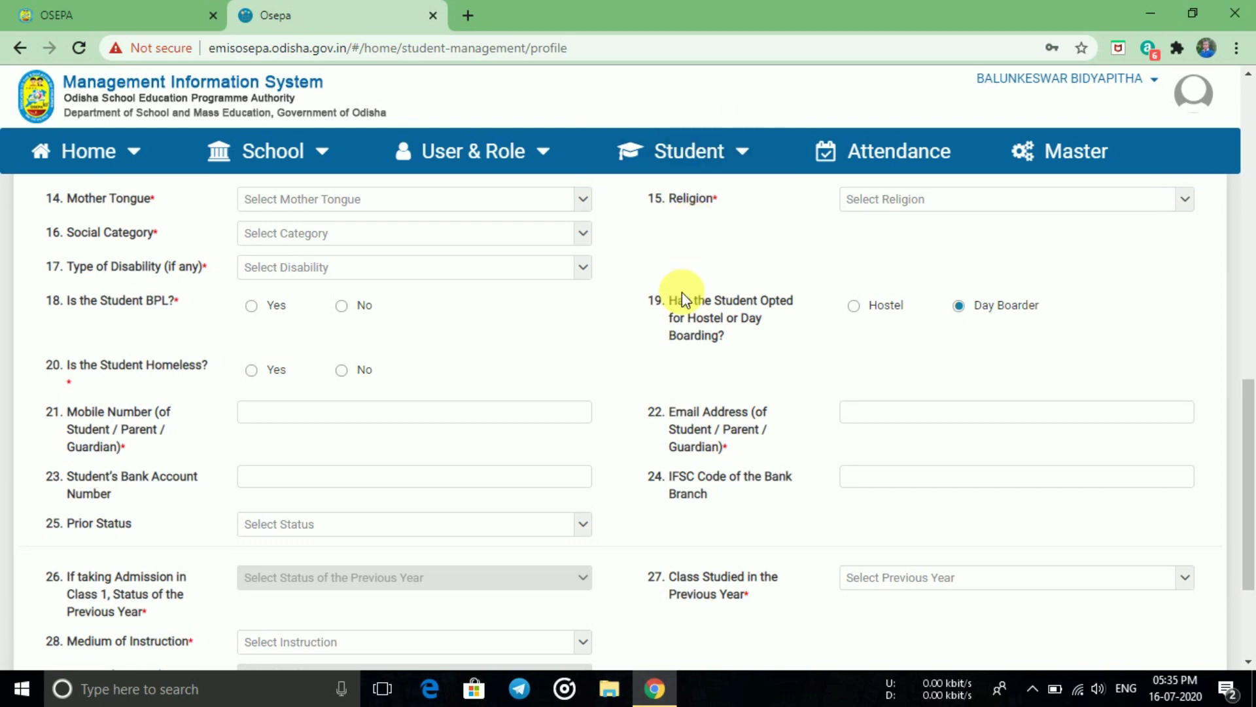
scroll(682, 294, up, 4)
click(706, 156)
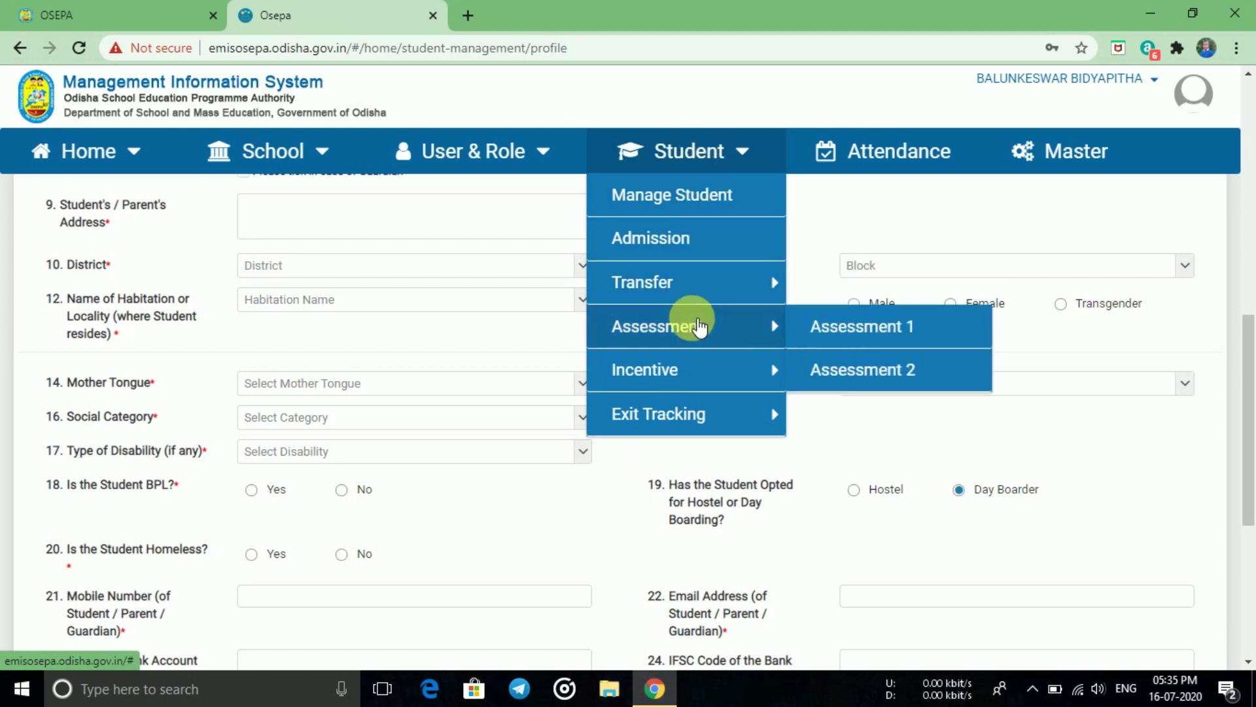
- Go to Student > Exit Tracking > Exit Student to reach the 407-record exit list
mouse_move(708, 370)
mouse_move(707, 412)
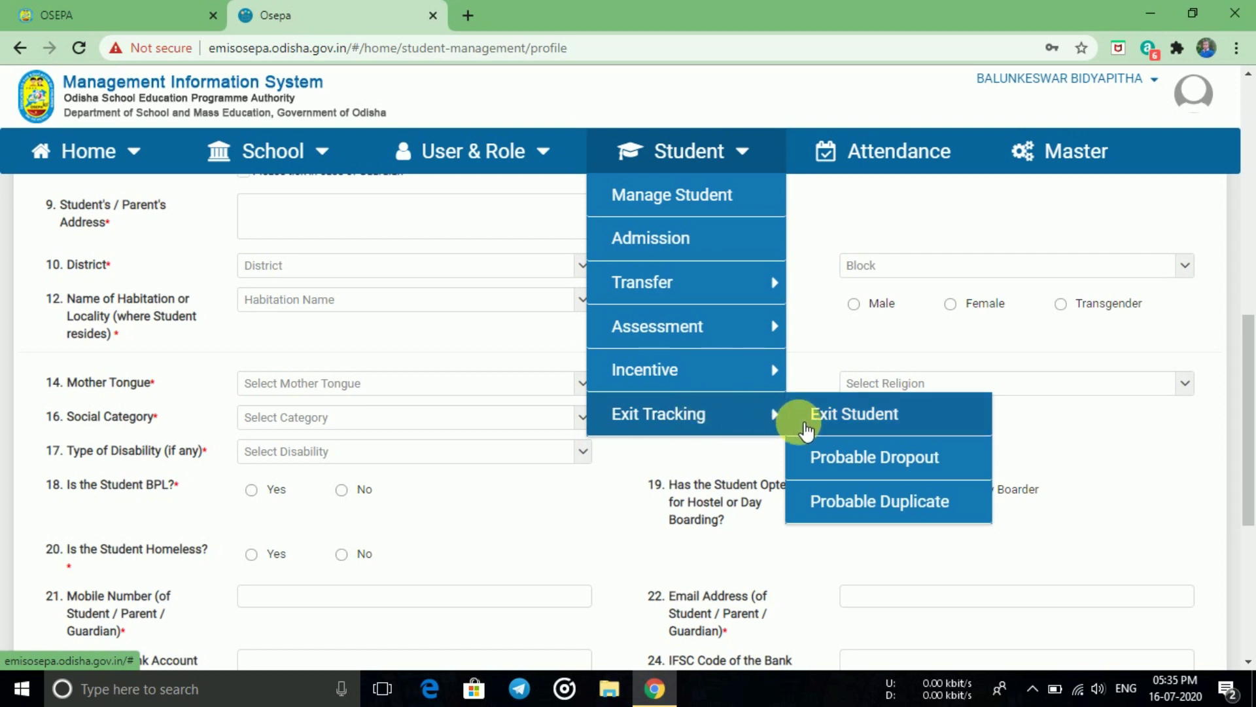
click(861, 421)
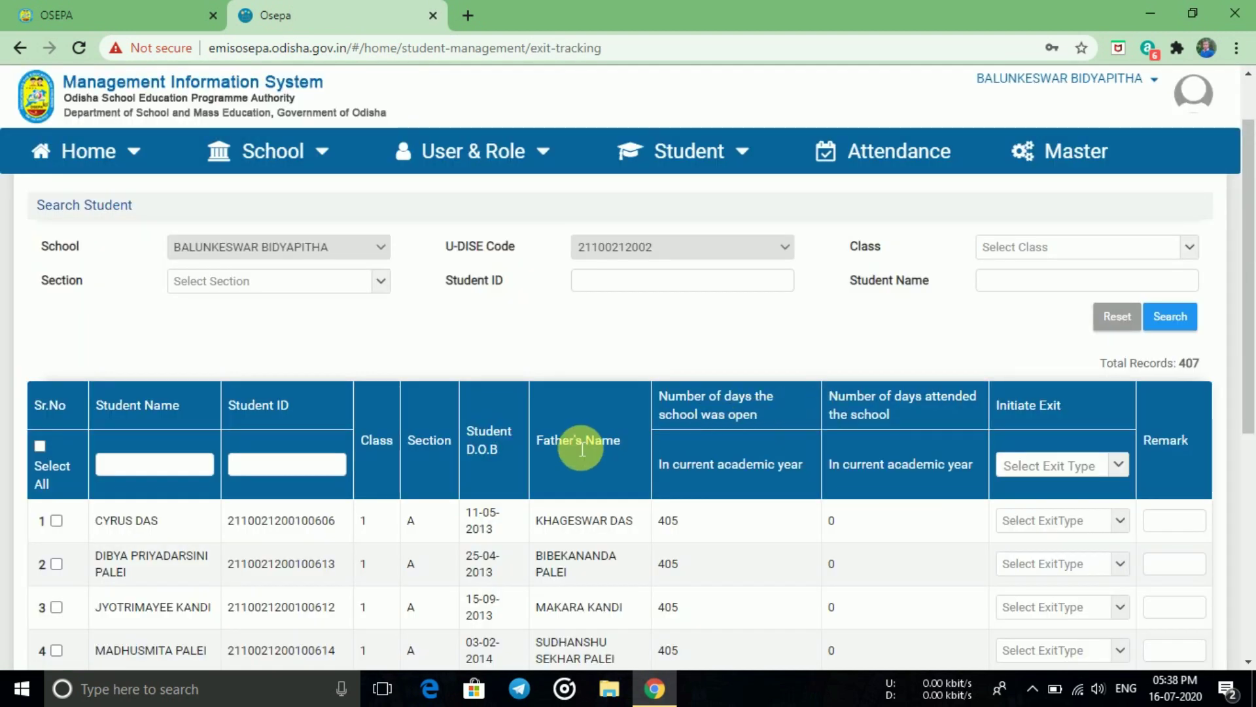
- Tick the second student, set its Exit Type to Incorrect Class, and submit
click(56, 564)
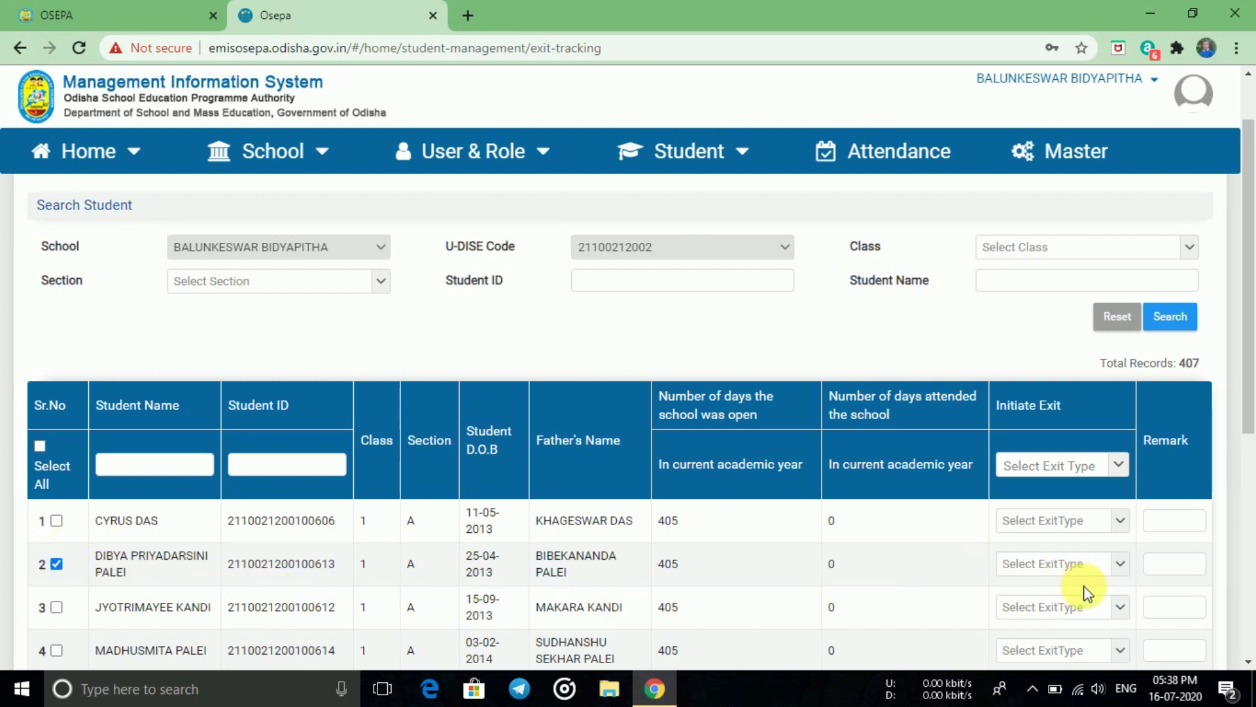
click(1121, 564)
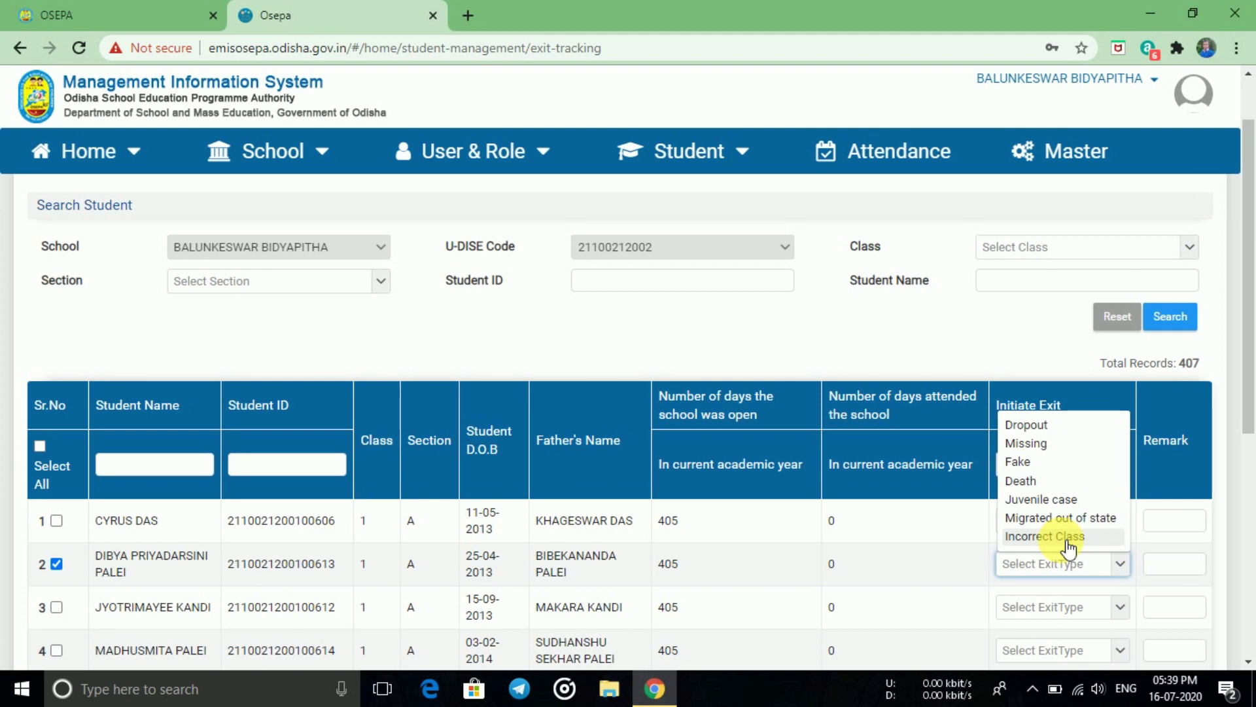
click(1068, 538)
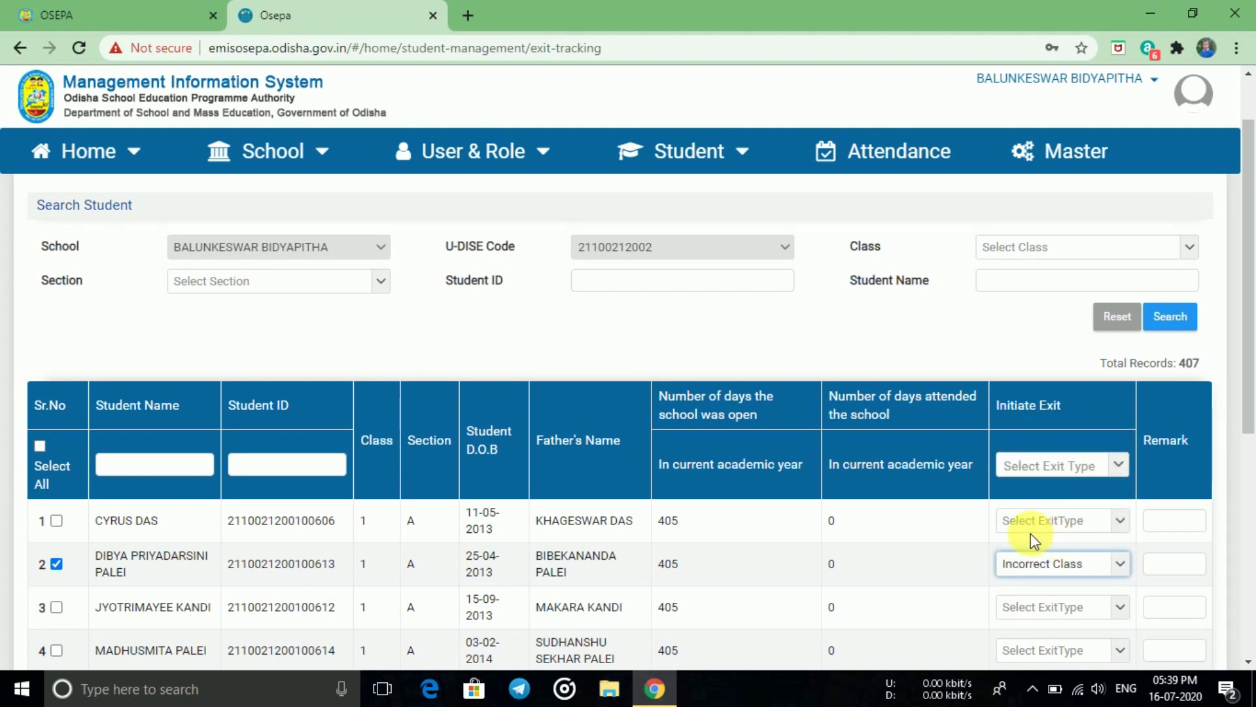
scroll(1037, 549, down, 6)
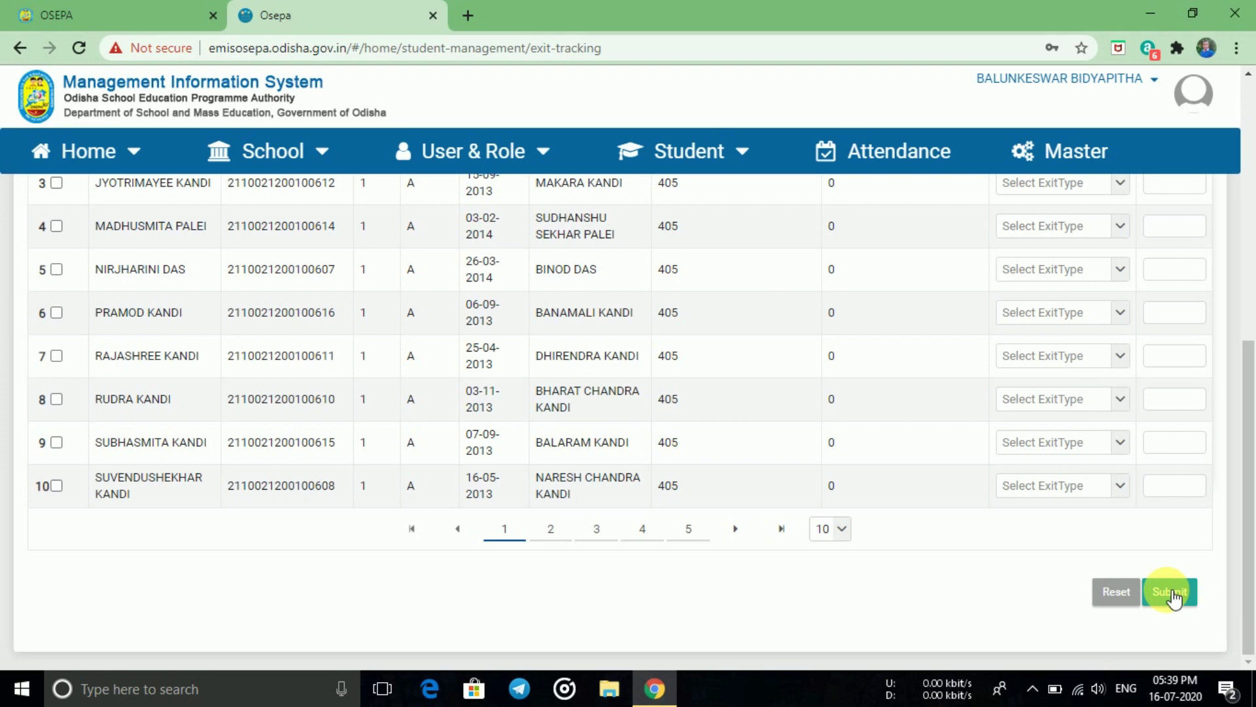
click(1171, 592)
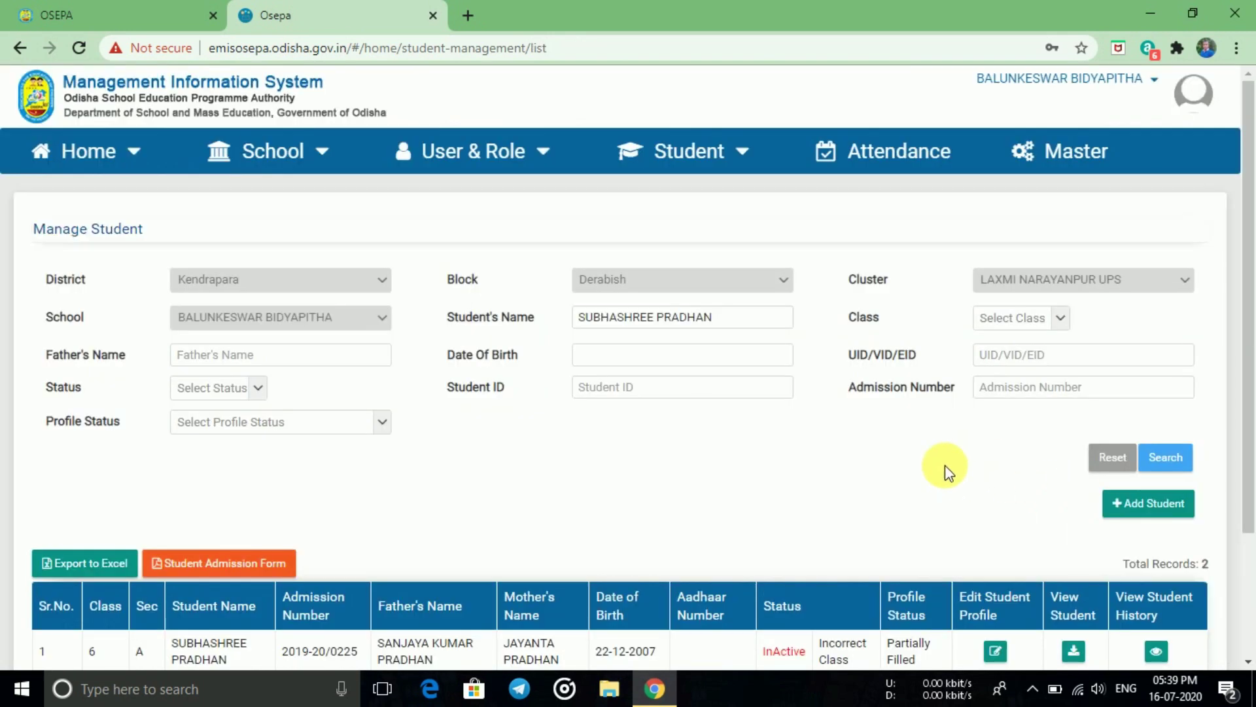
- Scroll down to see both matching records, one InActive for Incorrect Class, one Active
scroll(936, 469, down, 1)
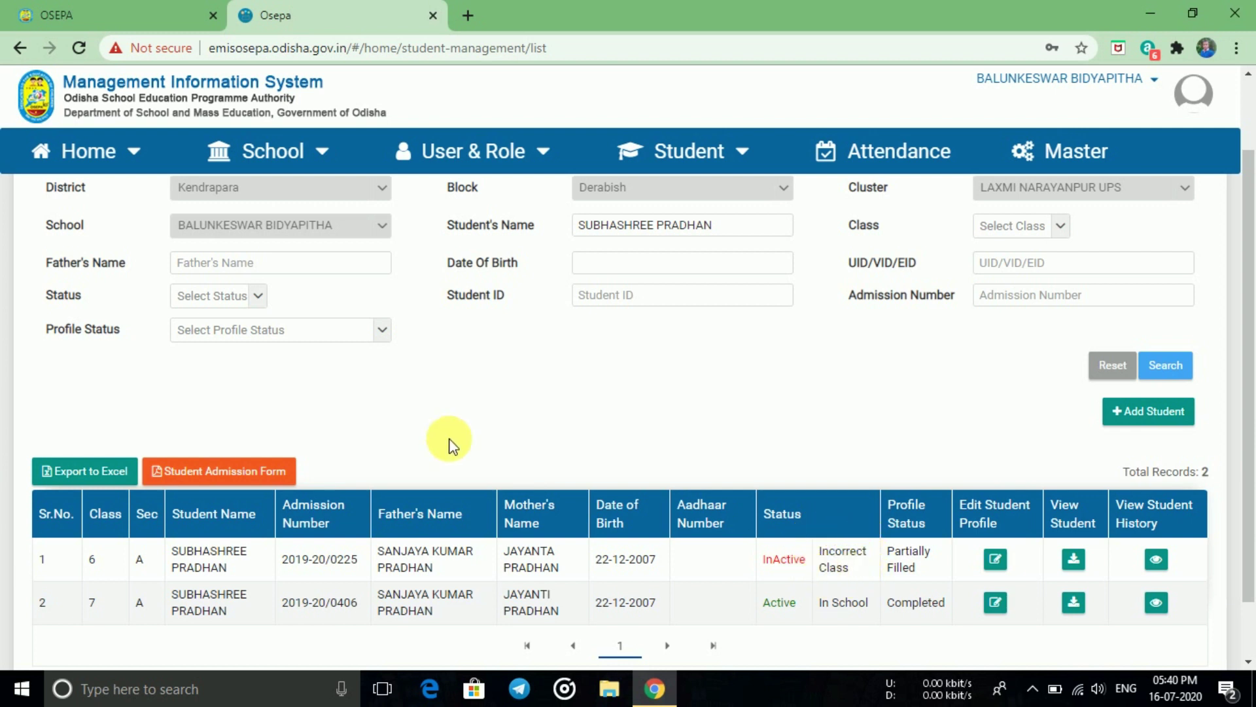
- Show the Student menu's Transfer and Assessment submenus
click(718, 150)
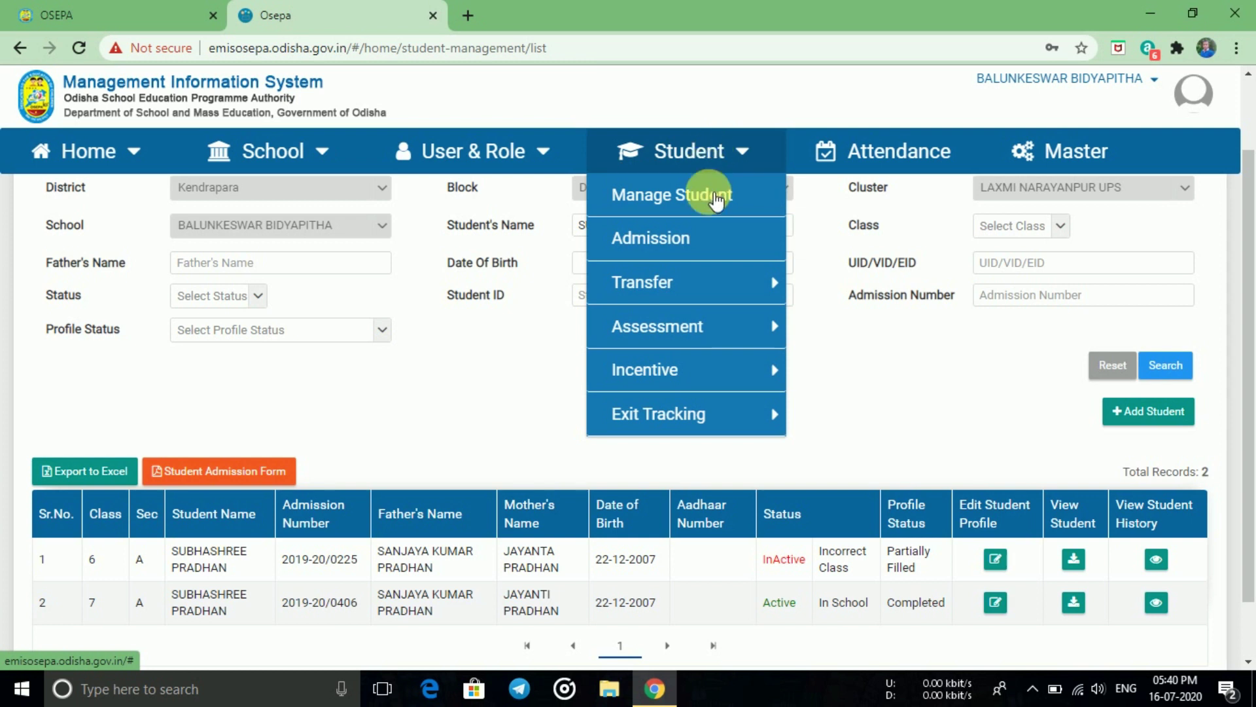
click(715, 280)
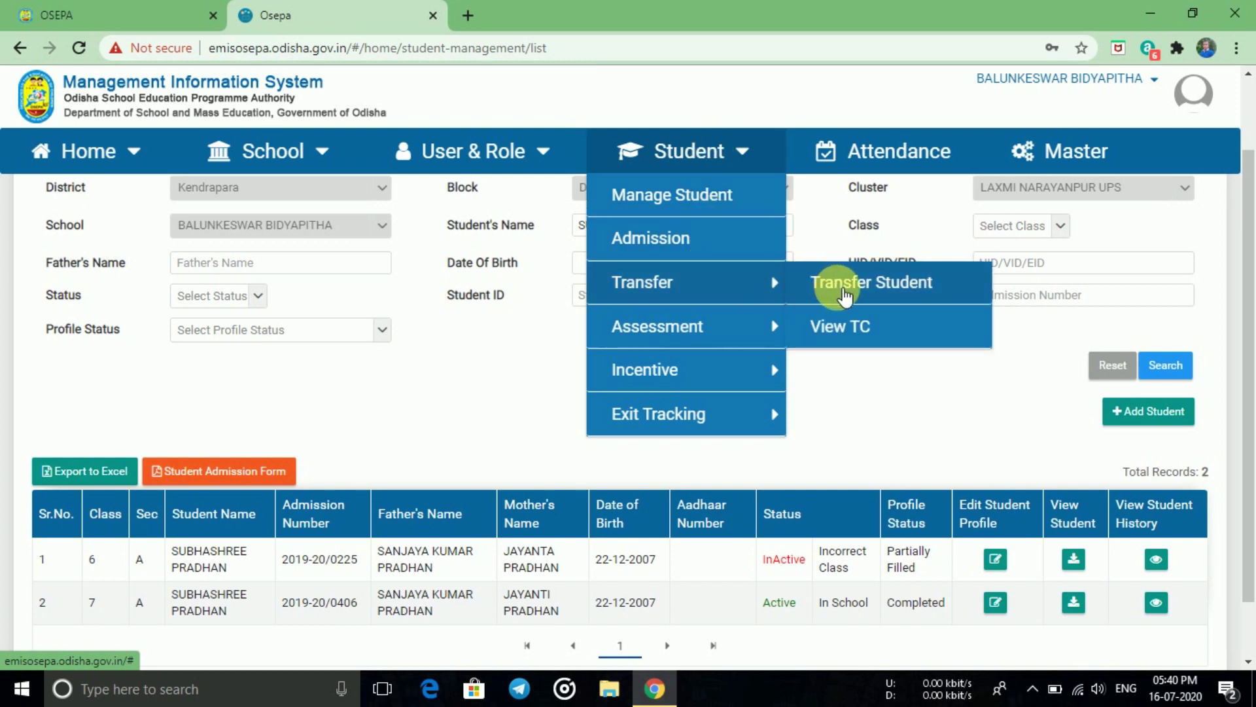
mouse_move(737, 324)
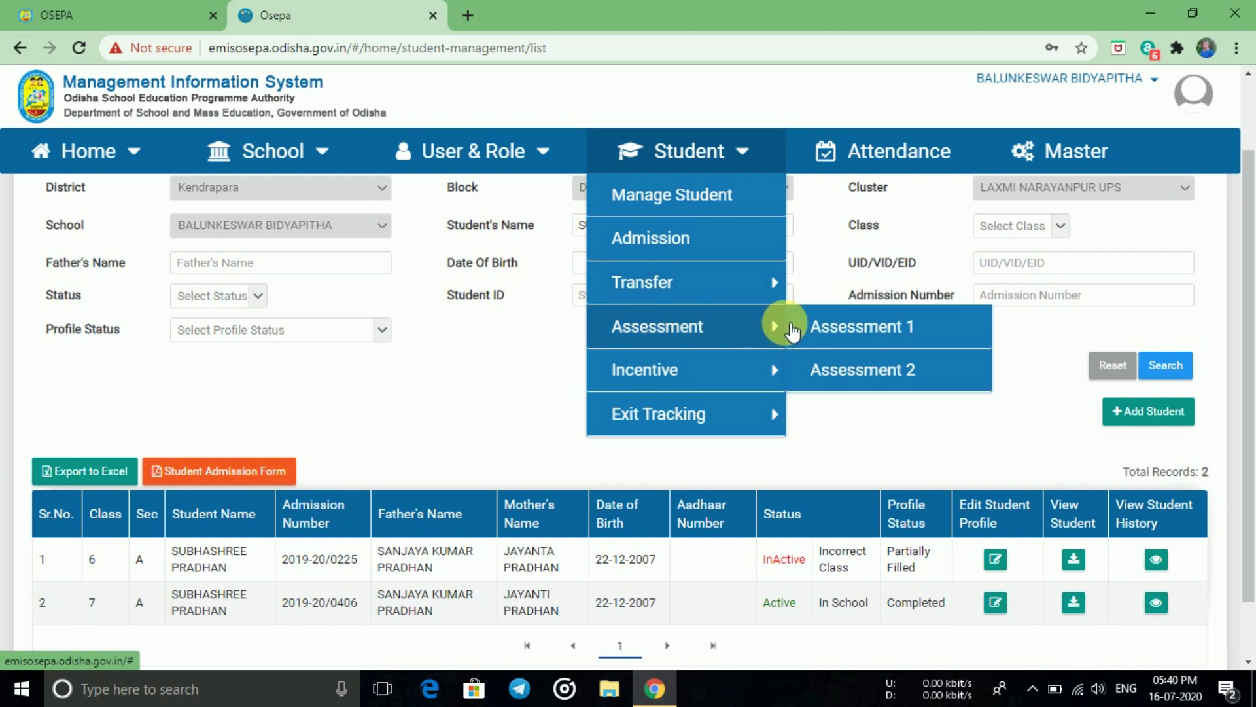